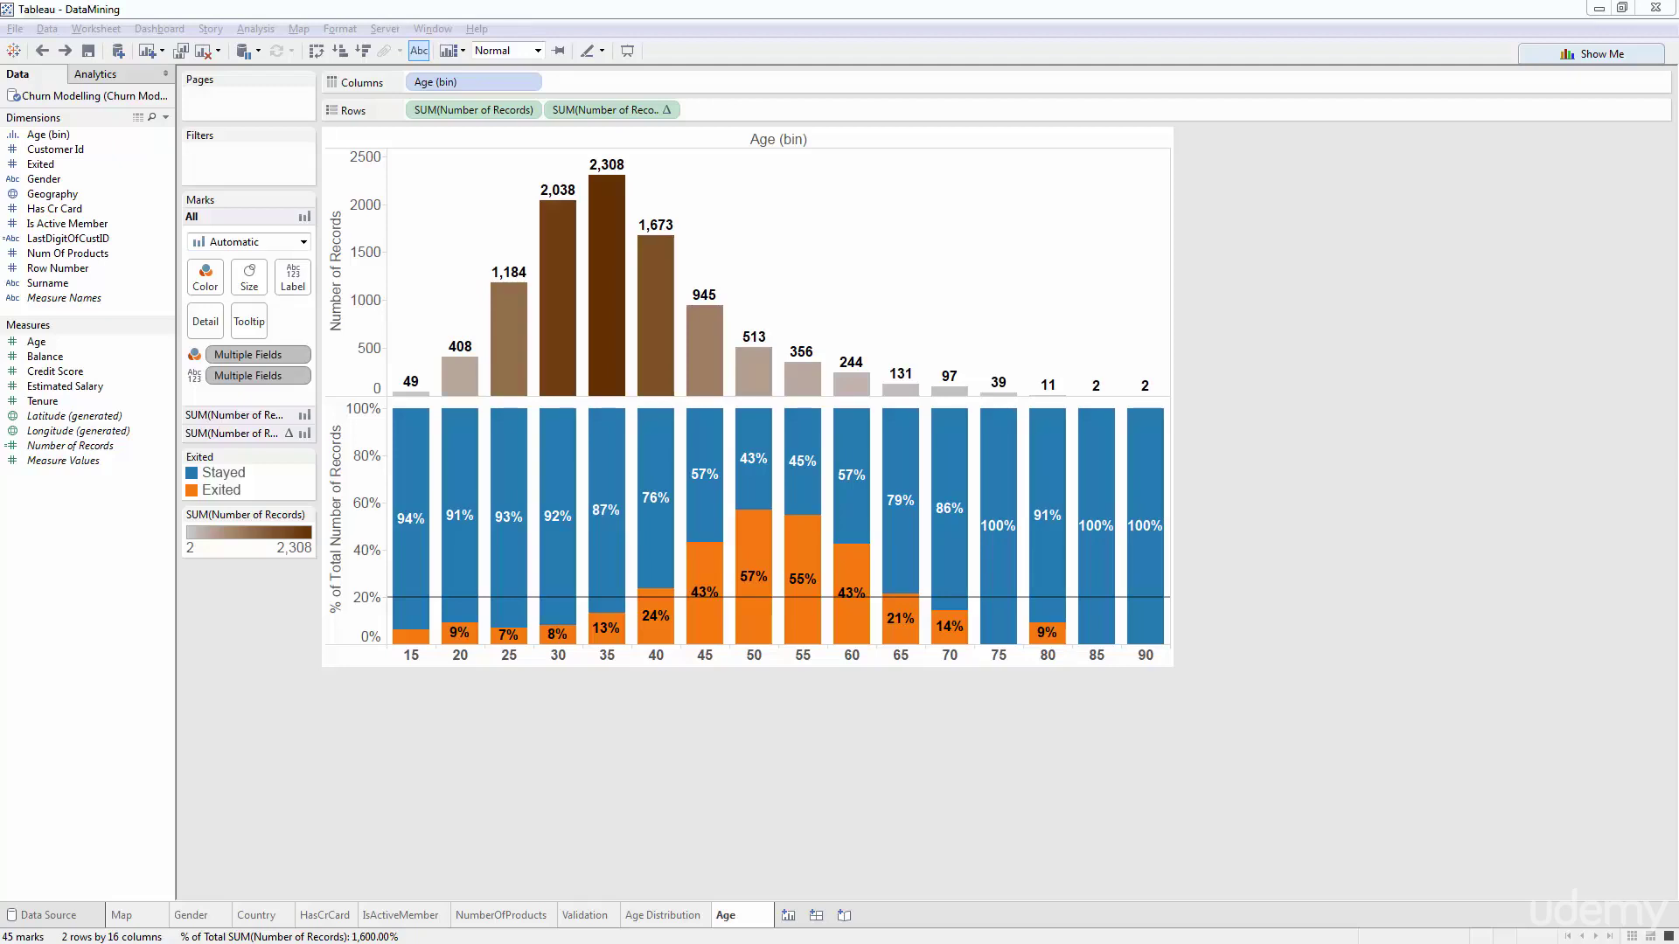
# Inspect the Marks card settings for the count bars and the percentage bars
pyautogui.click(1634, 515)
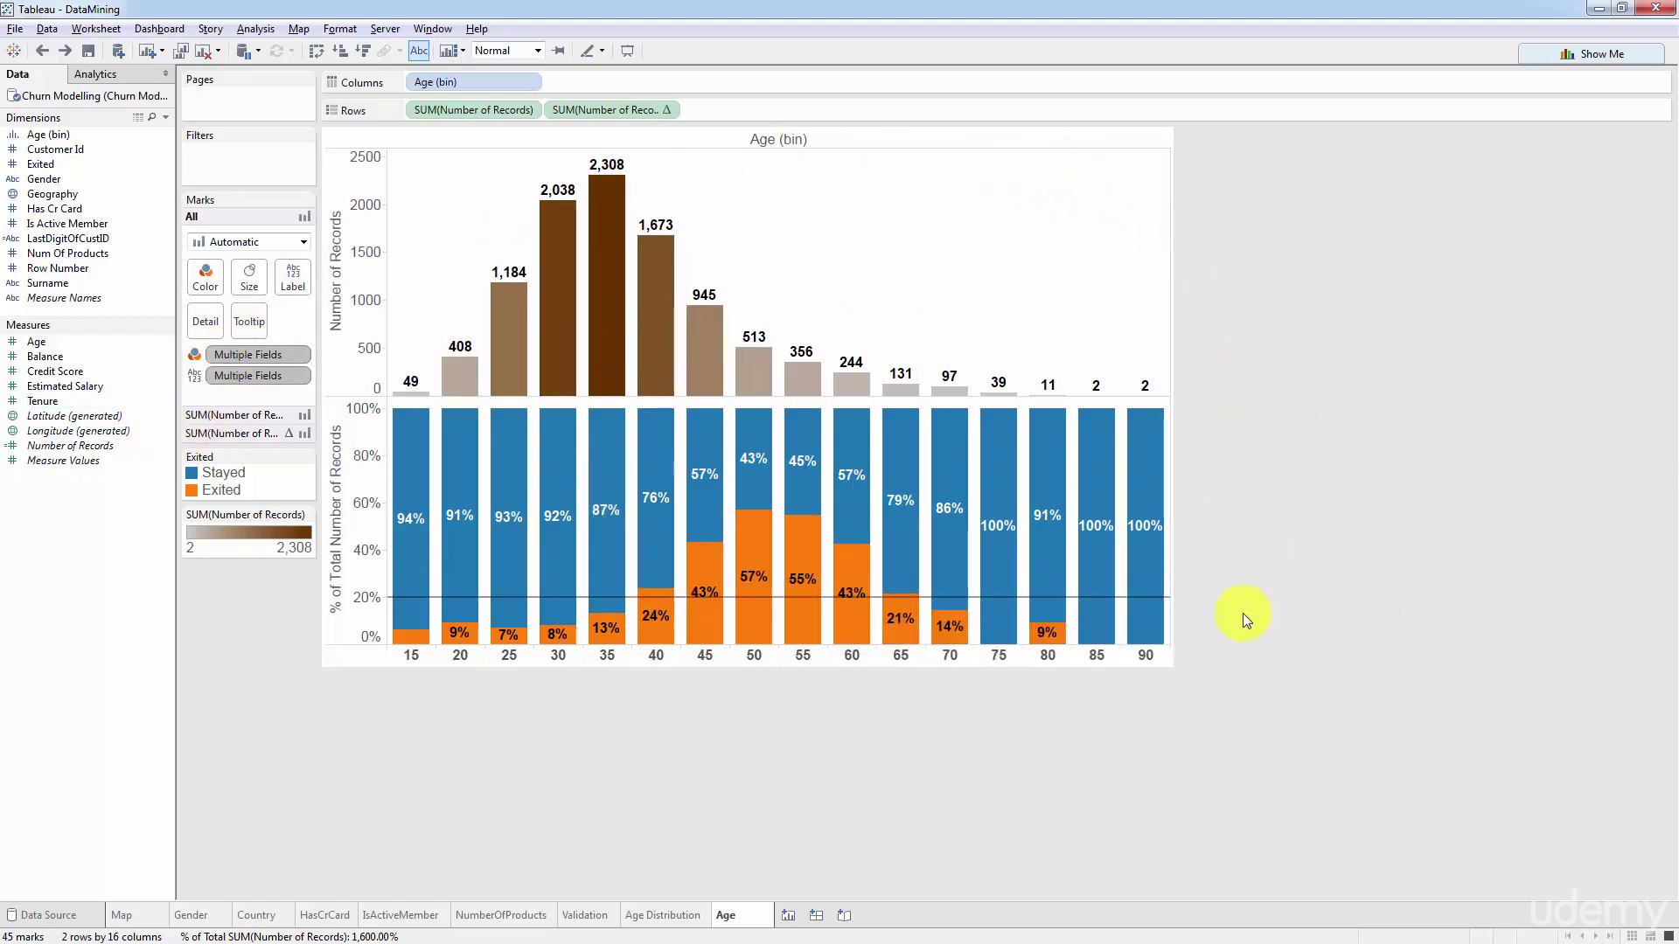
pyautogui.click(241, 416)
pyautogui.click(228, 430)
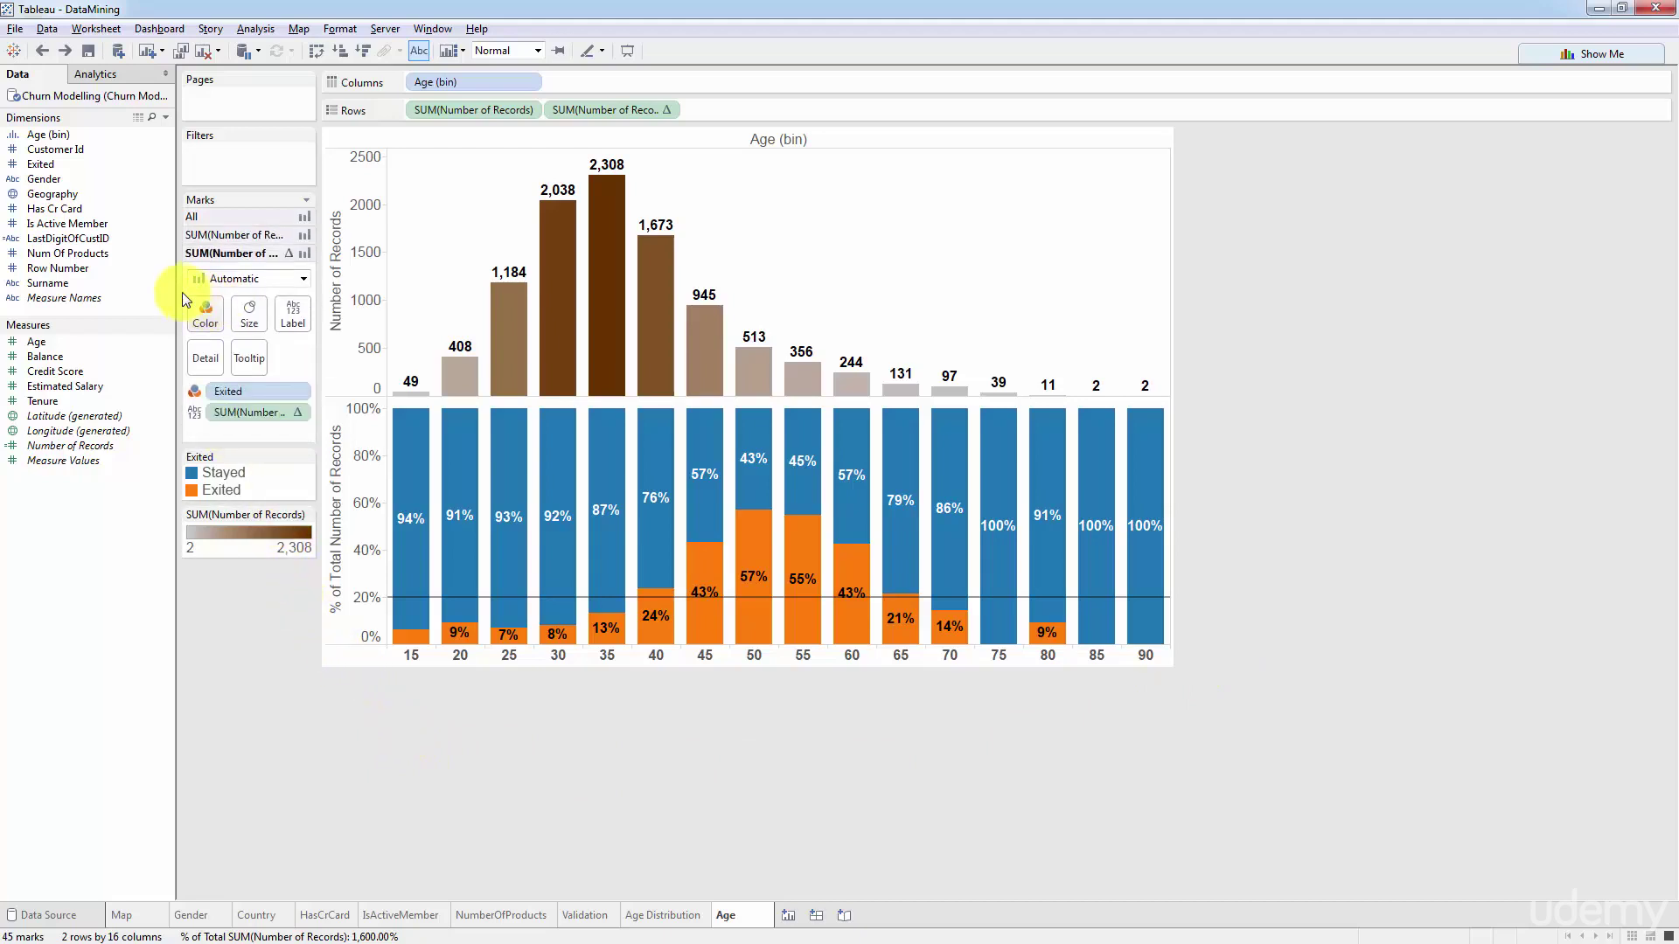
pyautogui.click(219, 232)
pyautogui.click(218, 218)
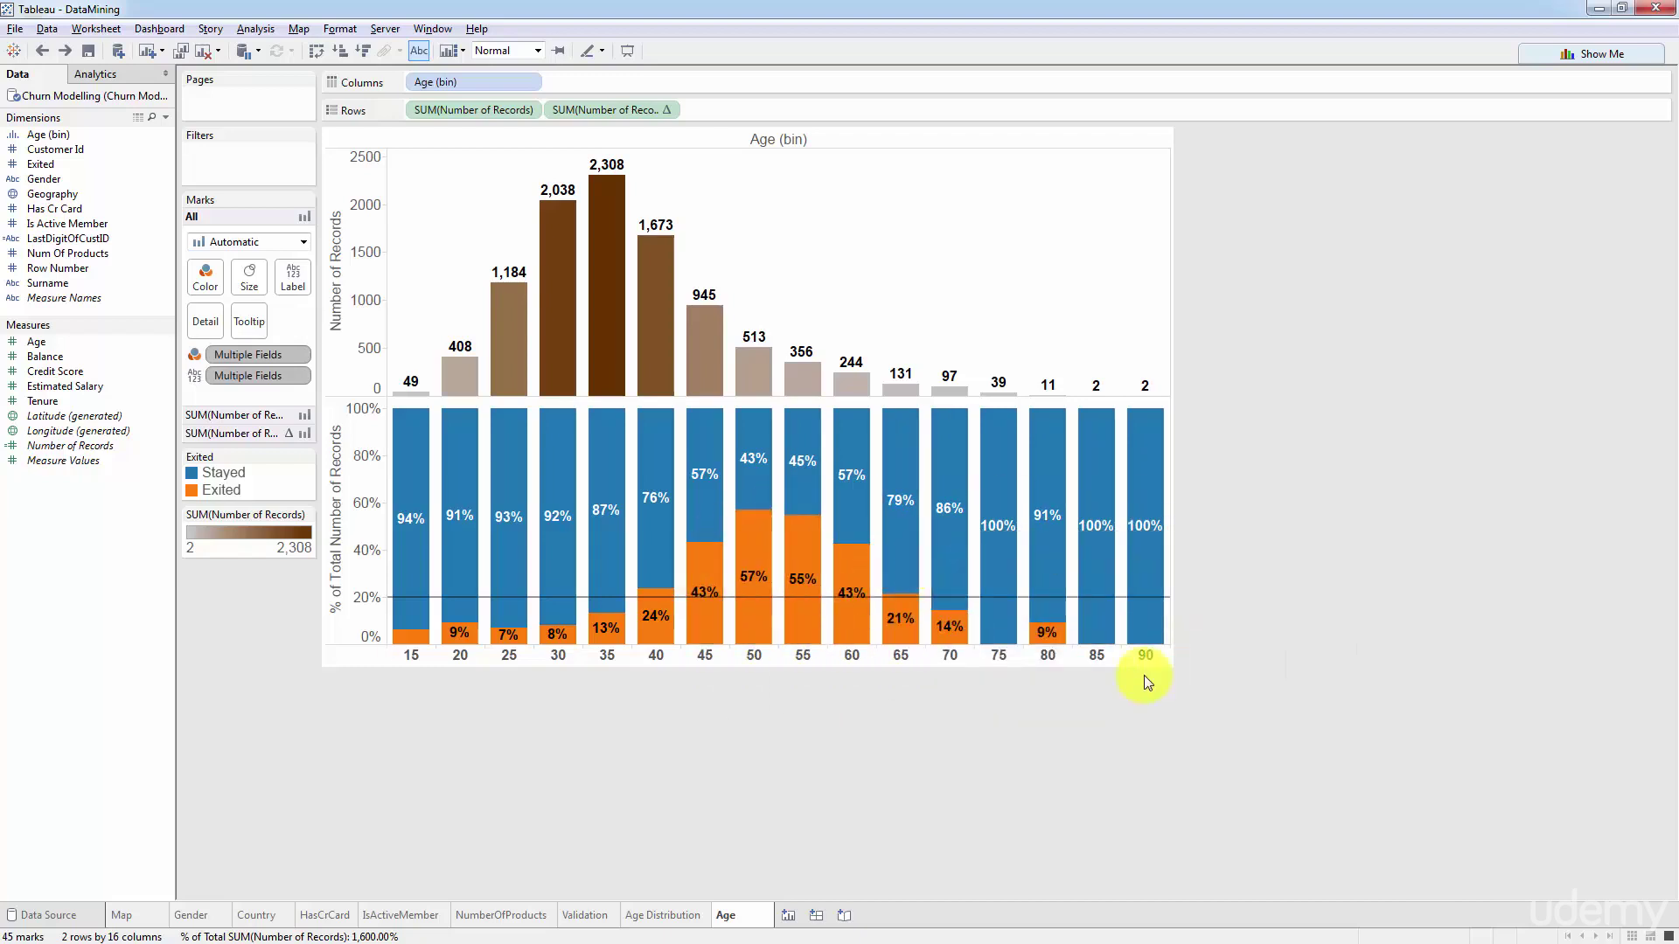
# Step through the Age Distribution, Validation, NumberOfProducts and IsActiveMember sheets to Gender's 25% vs 16% exits
pyautogui.click(674, 909)
pyautogui.click(585, 914)
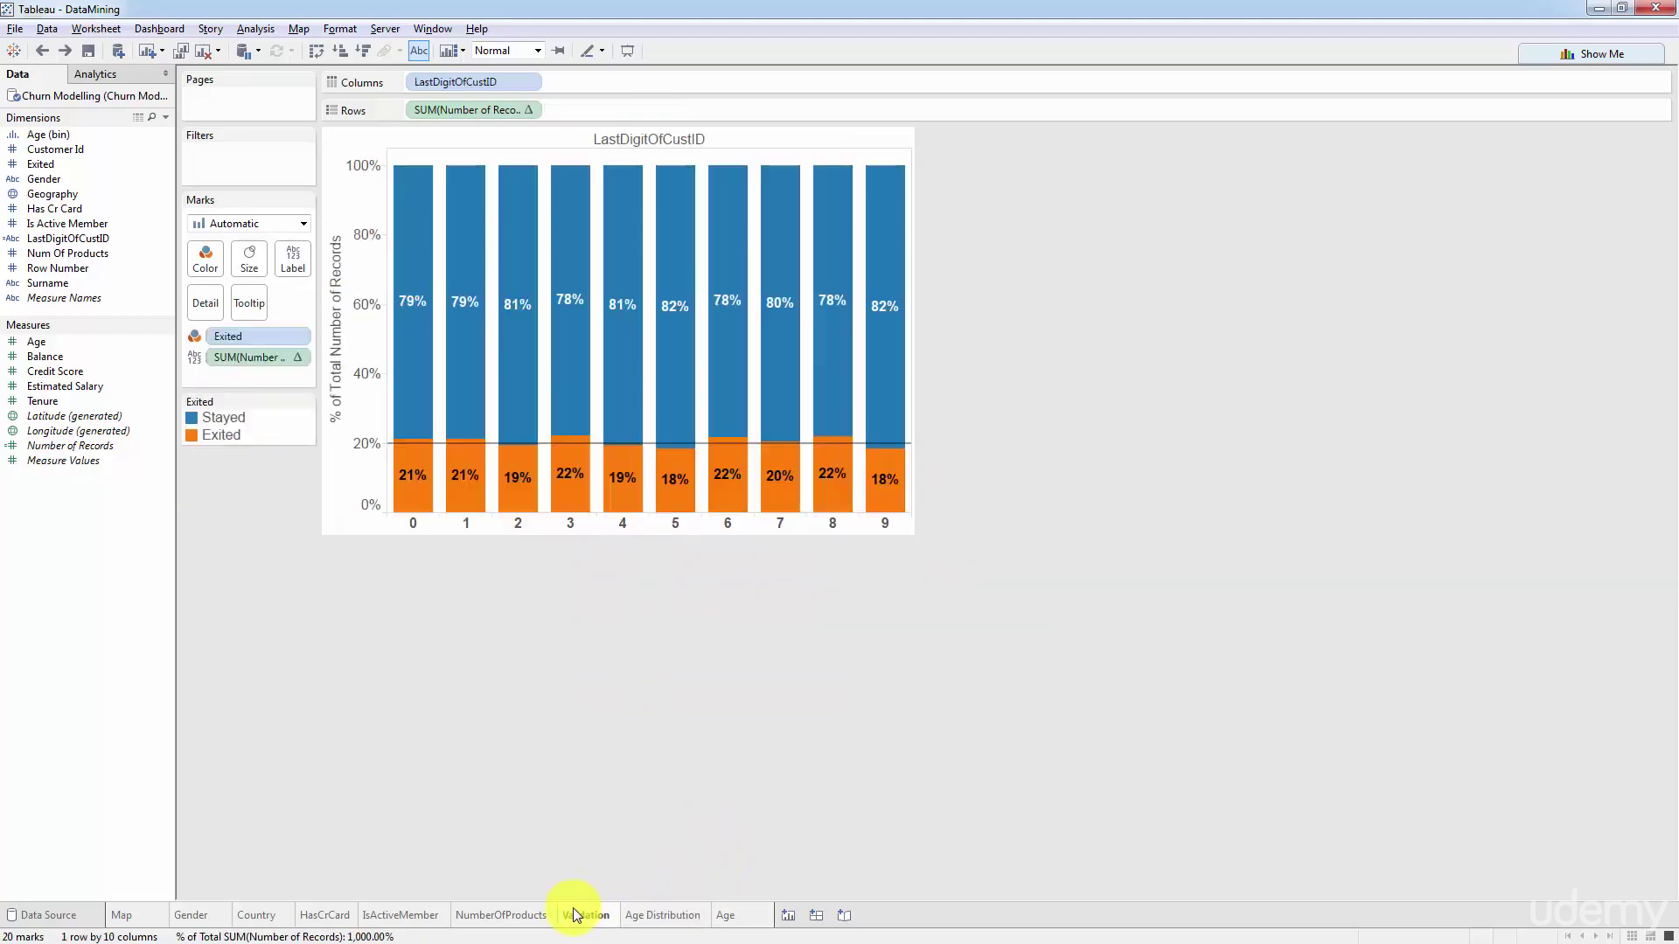
pyautogui.click(508, 920)
pyautogui.click(378, 918)
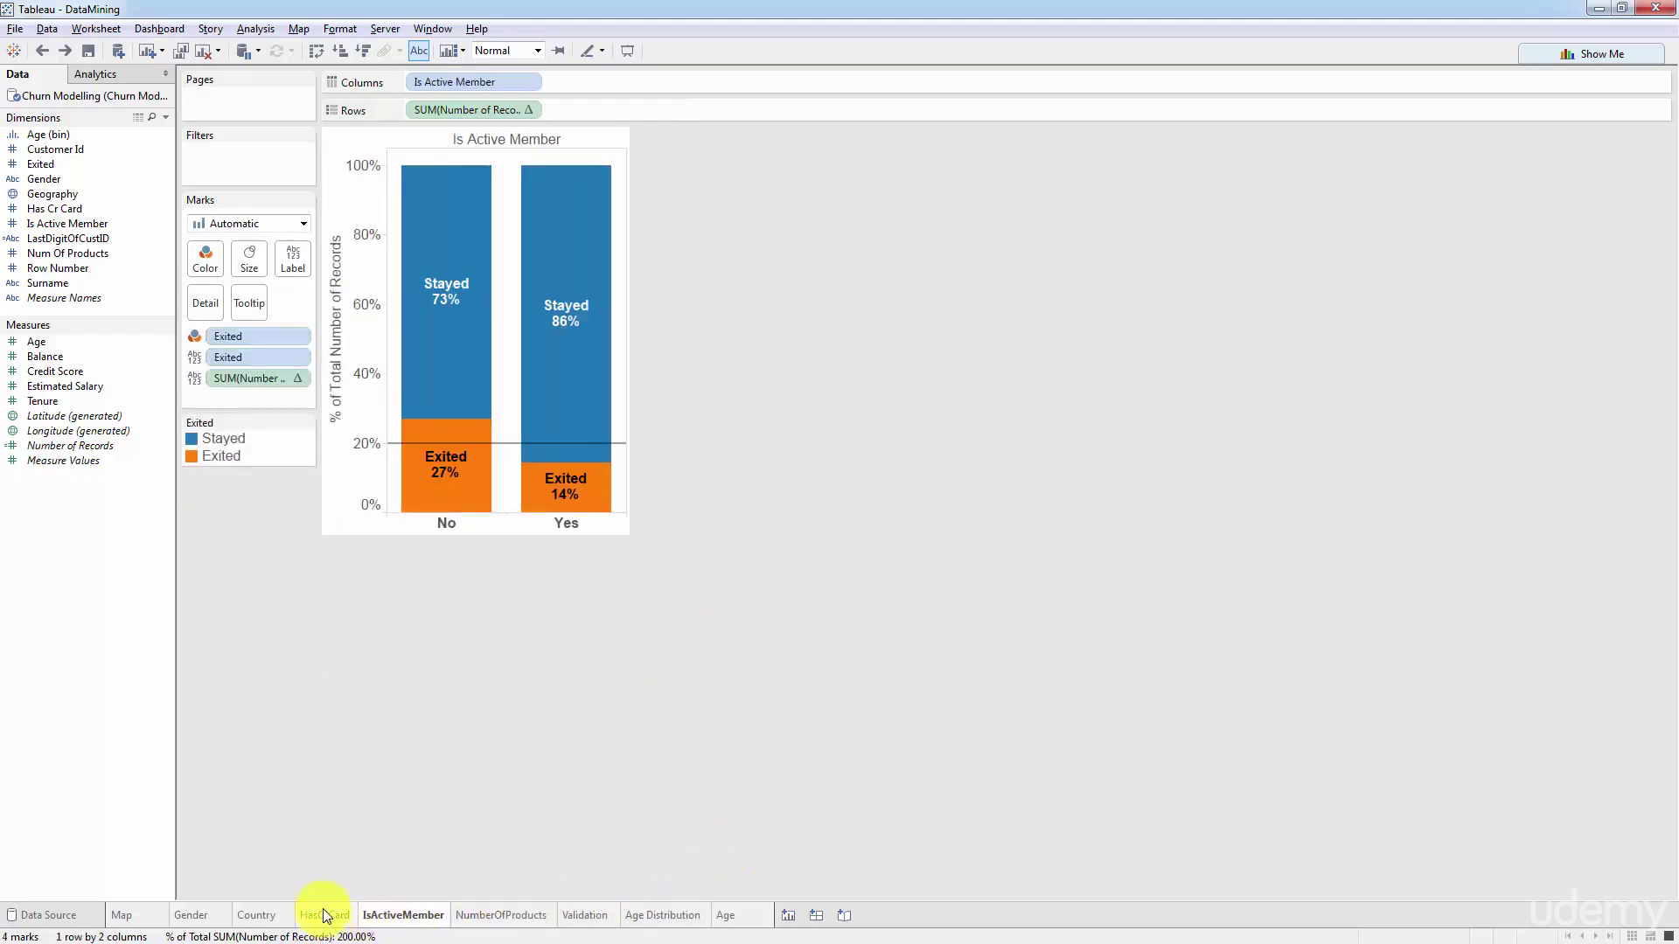
pyautogui.click(192, 915)
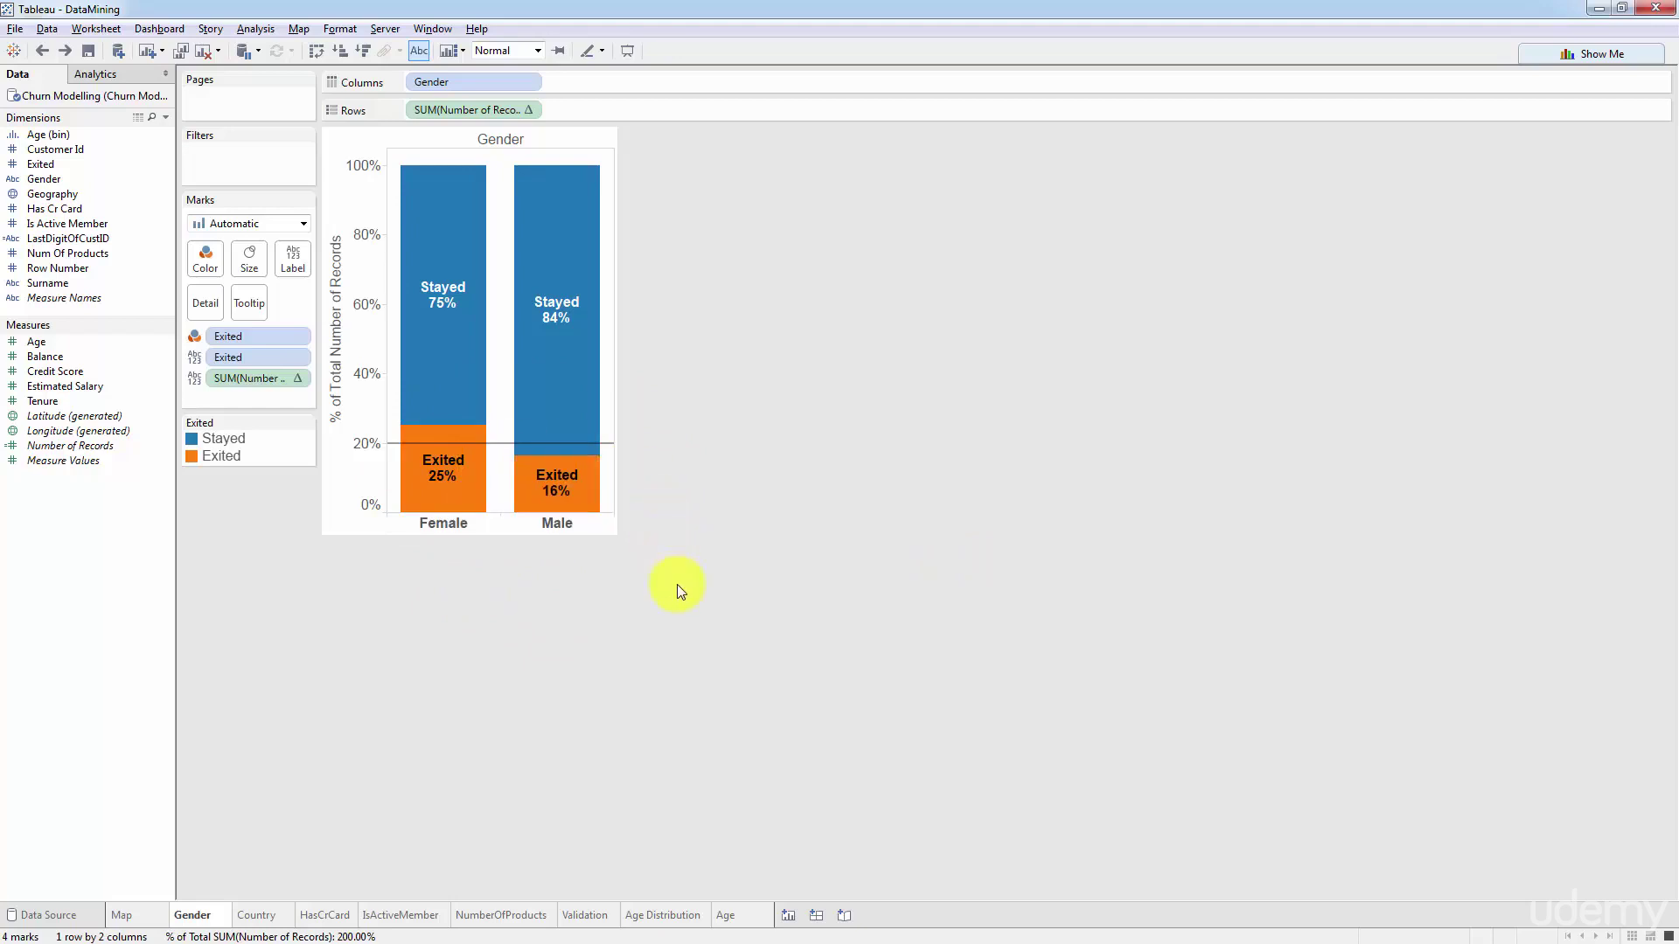
pyautogui.moveTo(472, 504)
pyautogui.moveTo(451, 450)
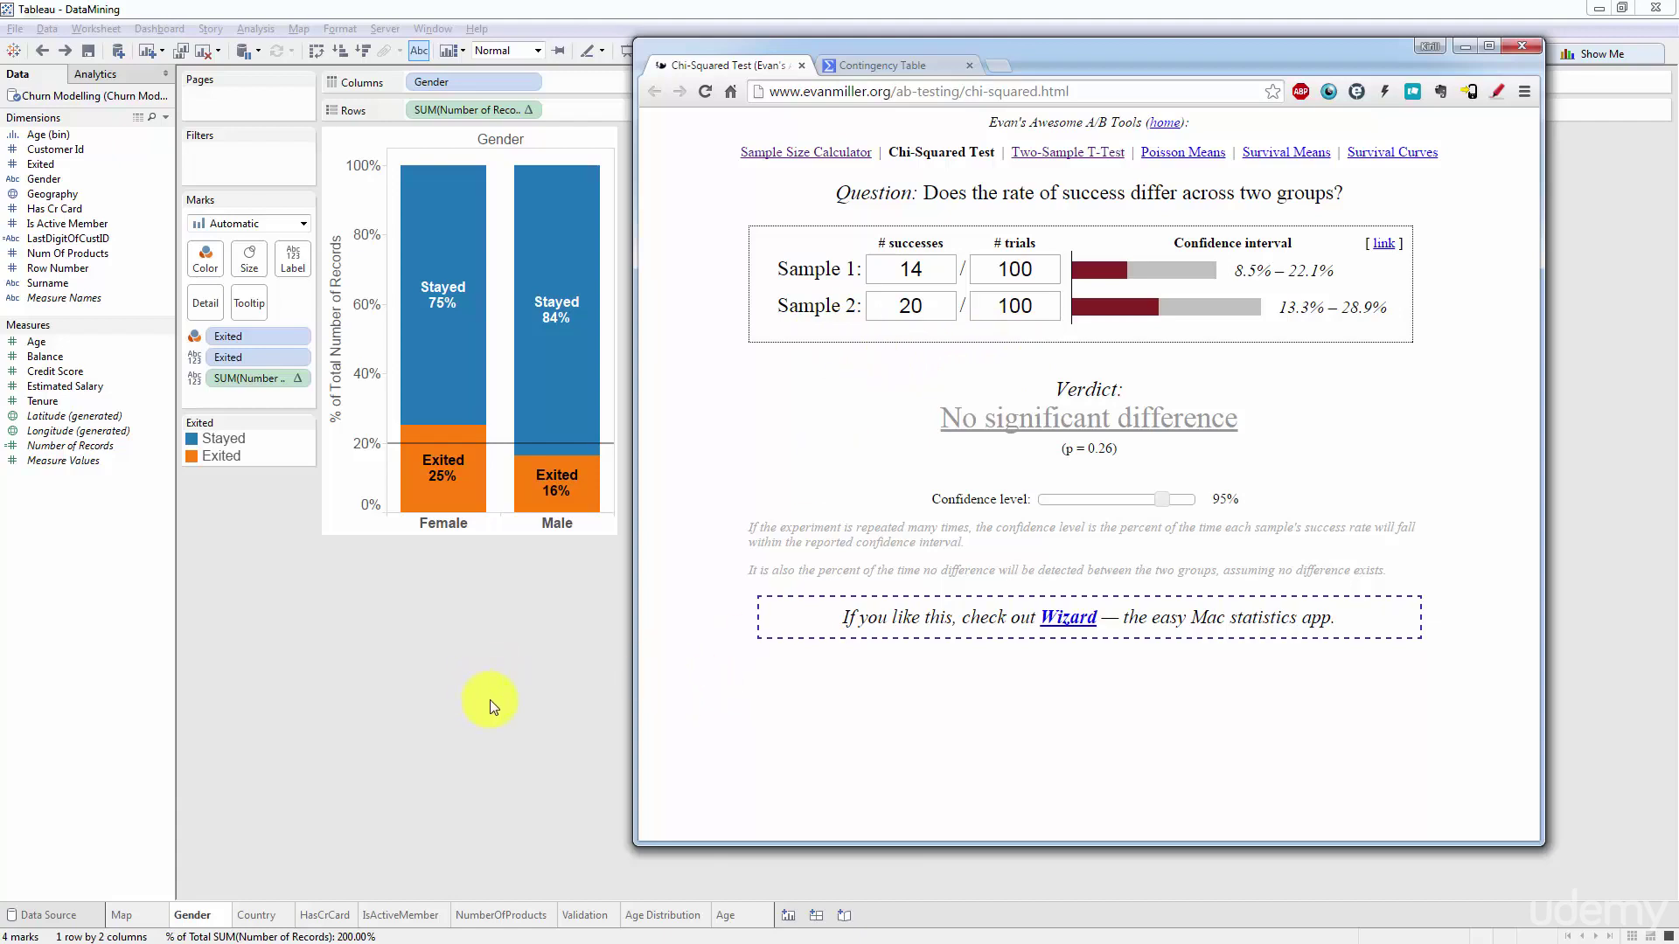
# Duplicate Gender as 'Gender_Actuals' and put Number of Records on Label and Rows
pyautogui.click(407, 652)
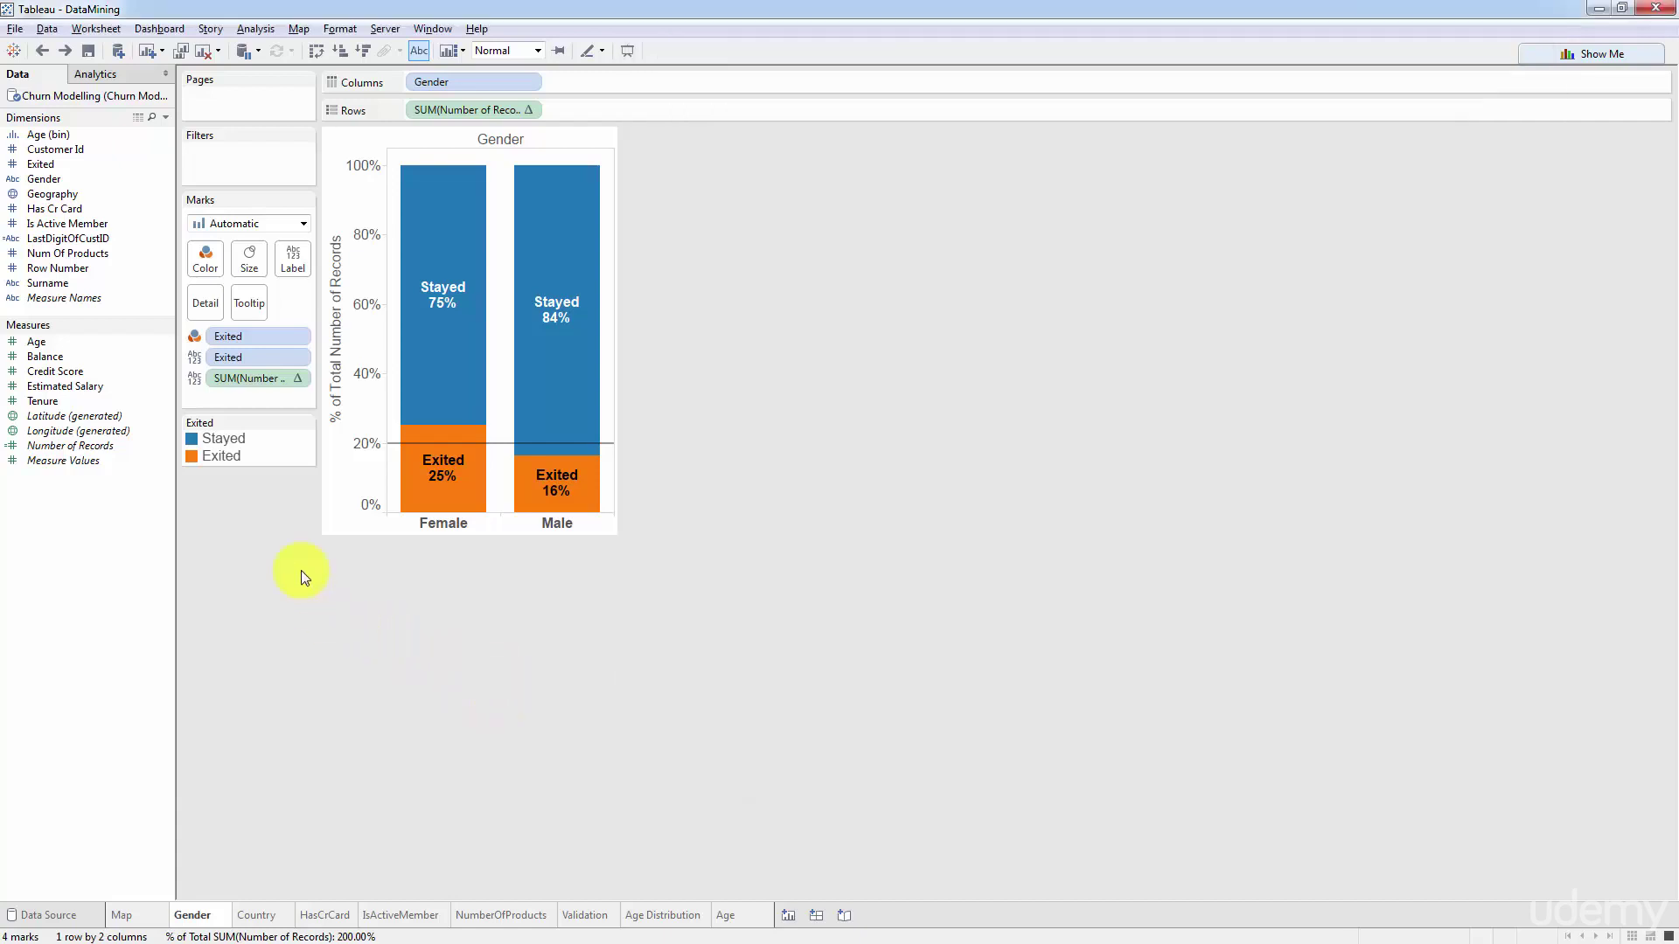
pyautogui.rightClick(219, 914)
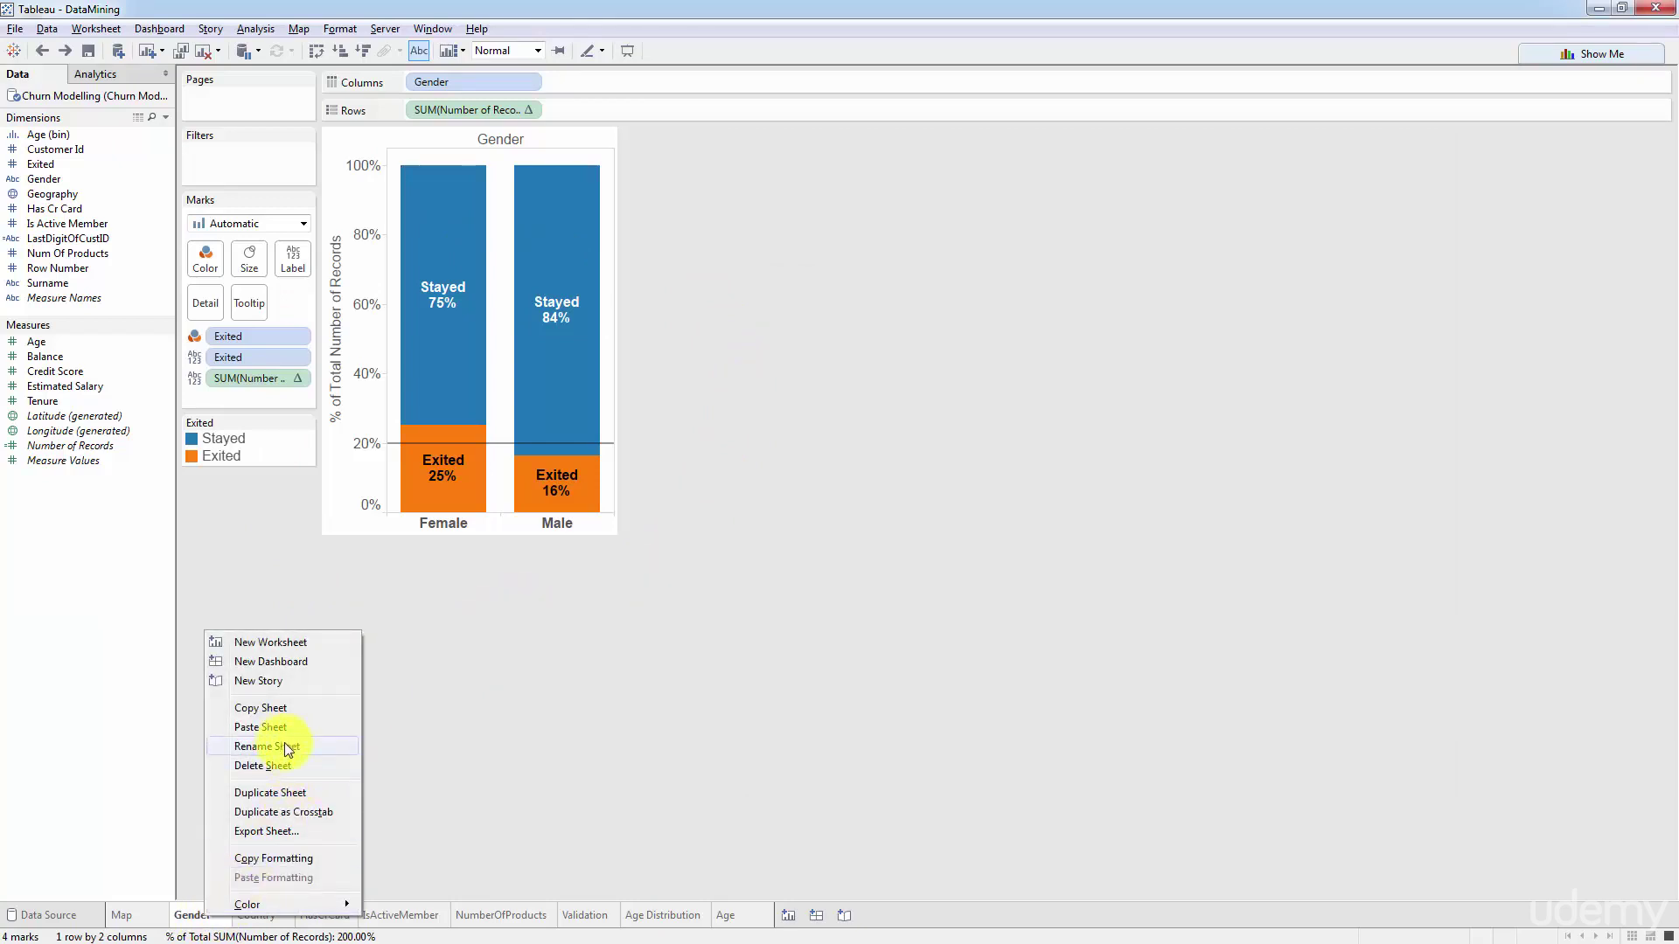
pyautogui.click(281, 793)
pyautogui.doubleClick(256, 902)
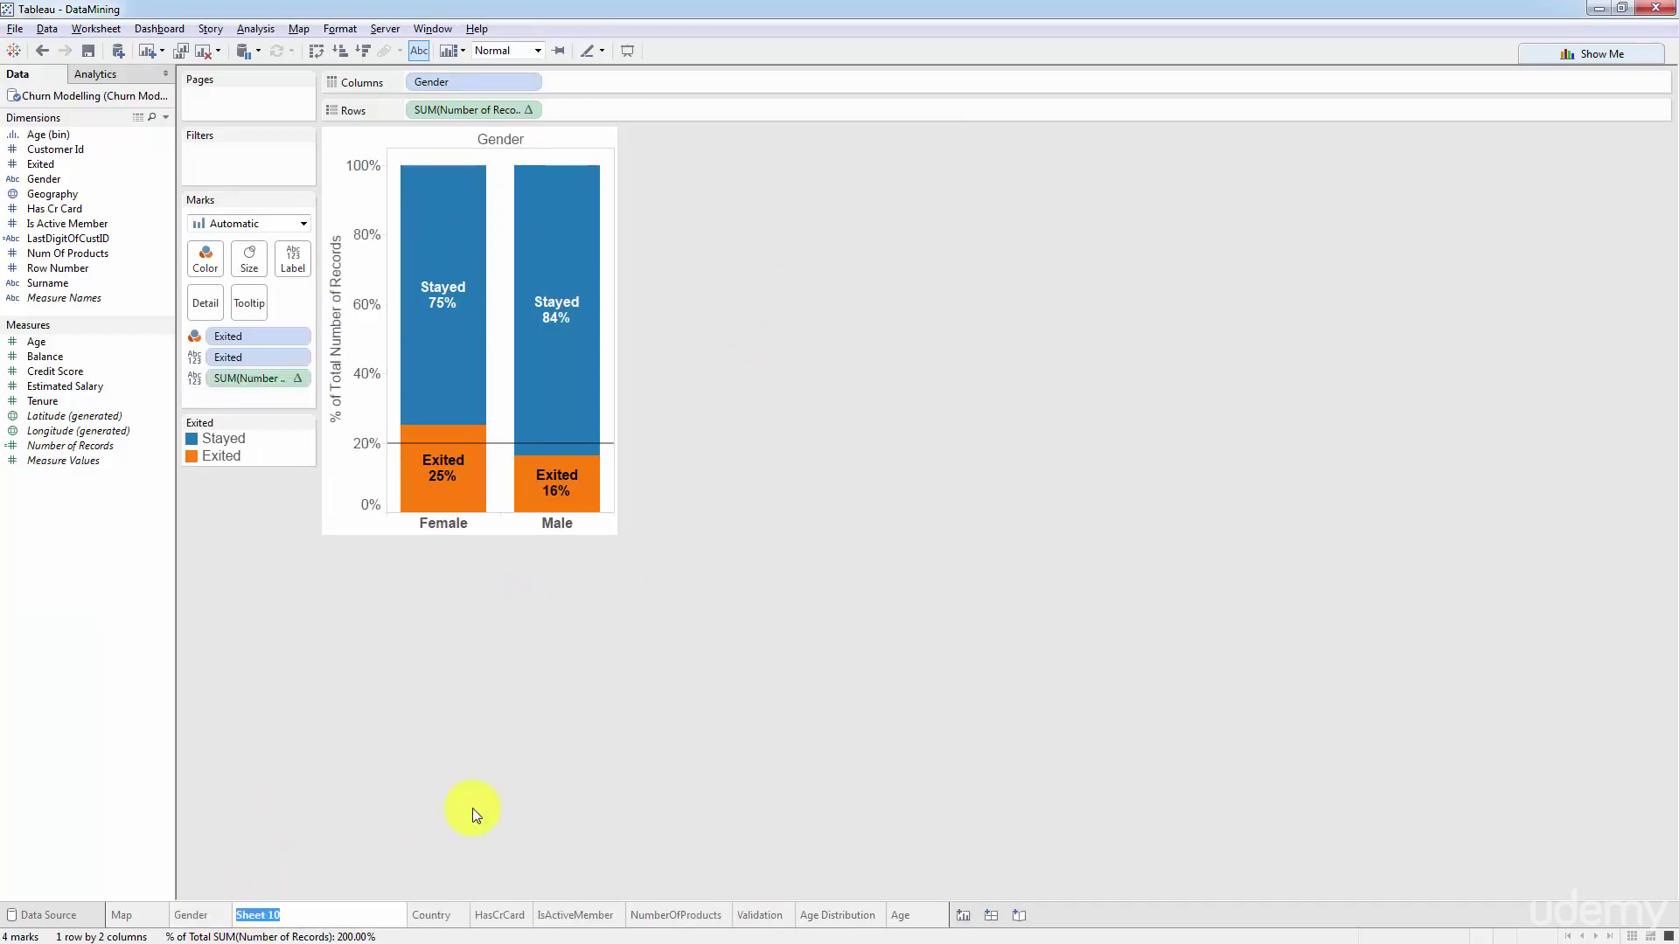
pyautogui.write('Gender_Actuals')
pyautogui.press('Return')
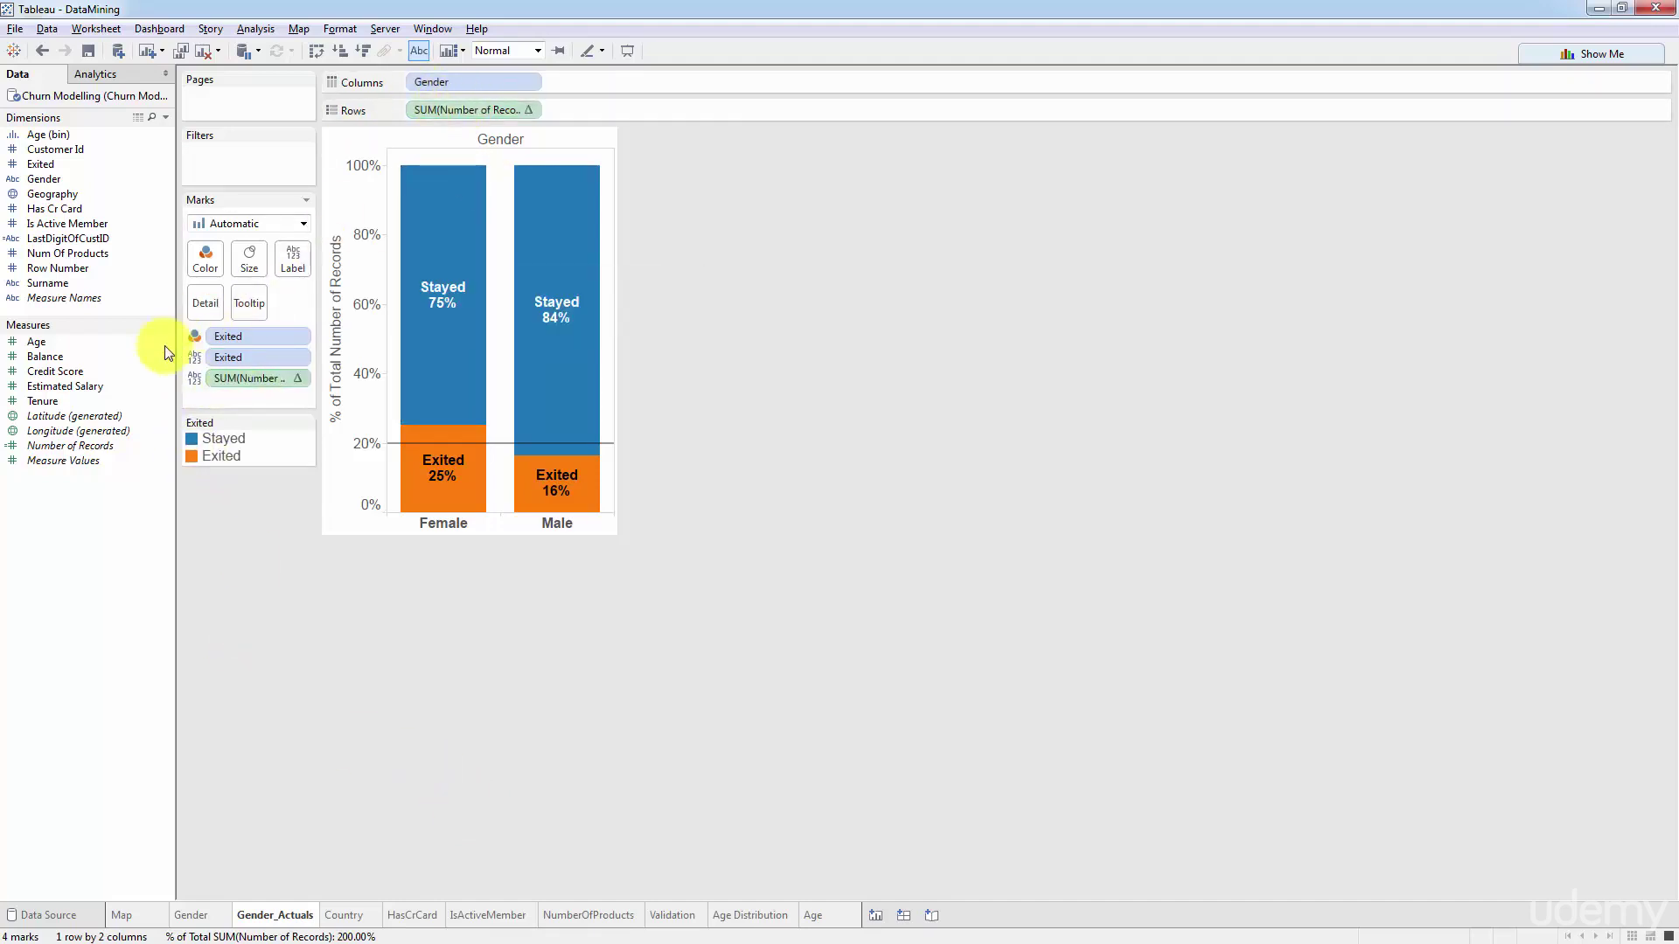
pyautogui.moveTo(61, 450); pyautogui.dragTo(233, 378)
pyautogui.moveTo(73, 445); pyautogui.dragTo(468, 110)
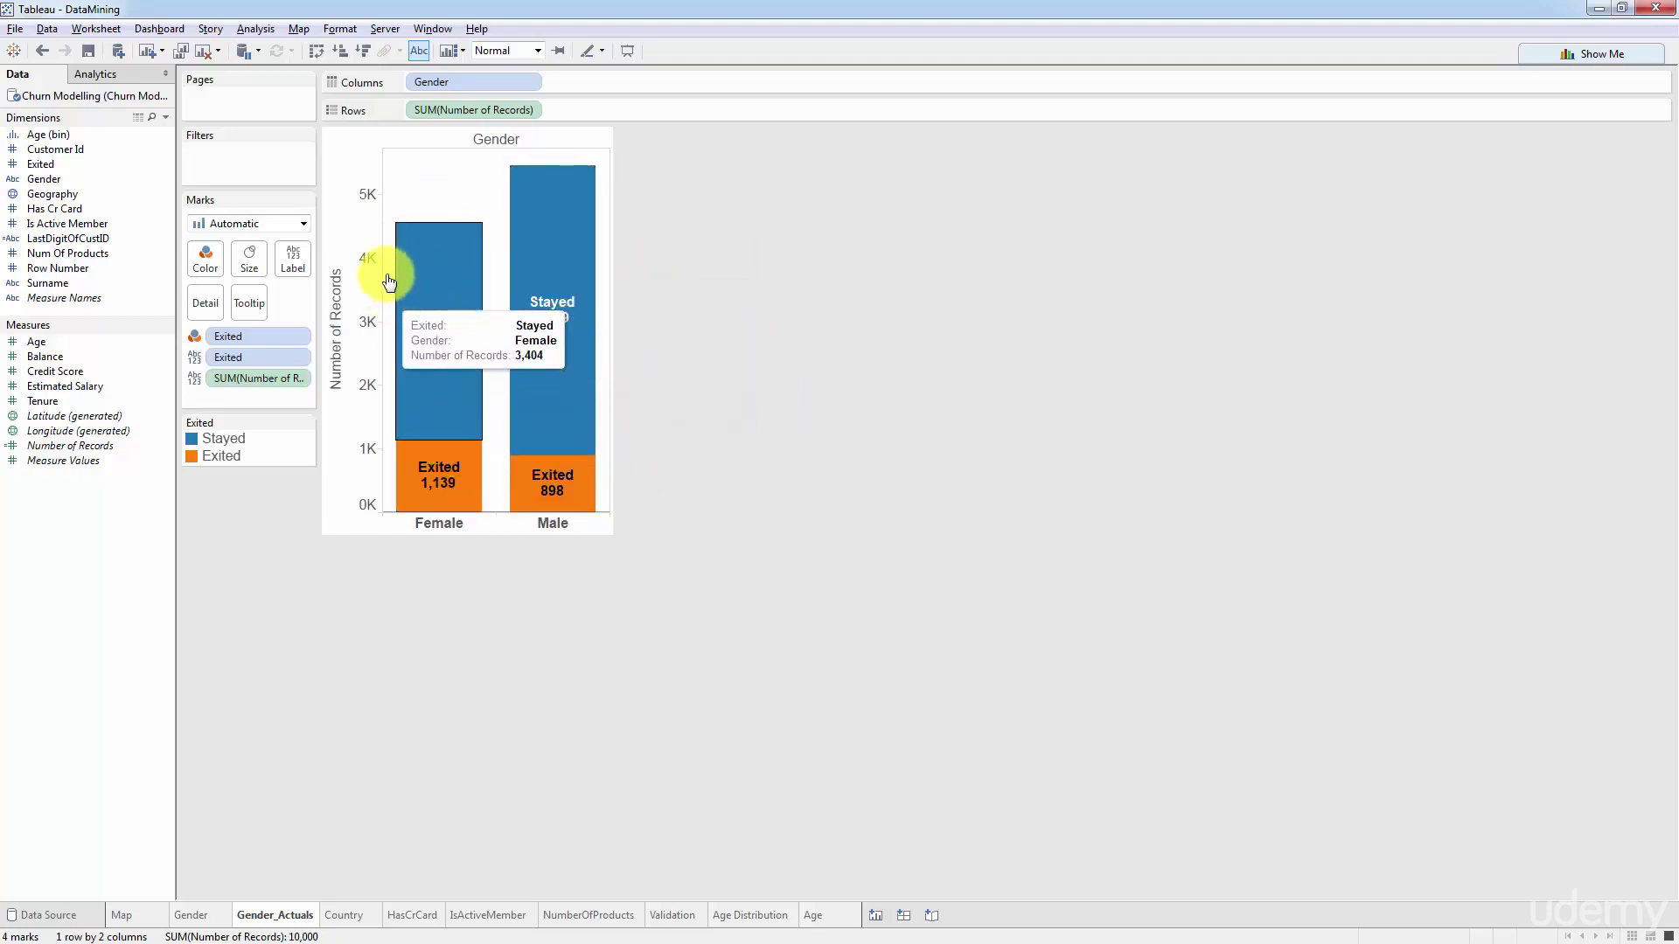
# Add a per-cell Sum reference line with a Custom label to the value axis
pyautogui.rightClick(359, 224)
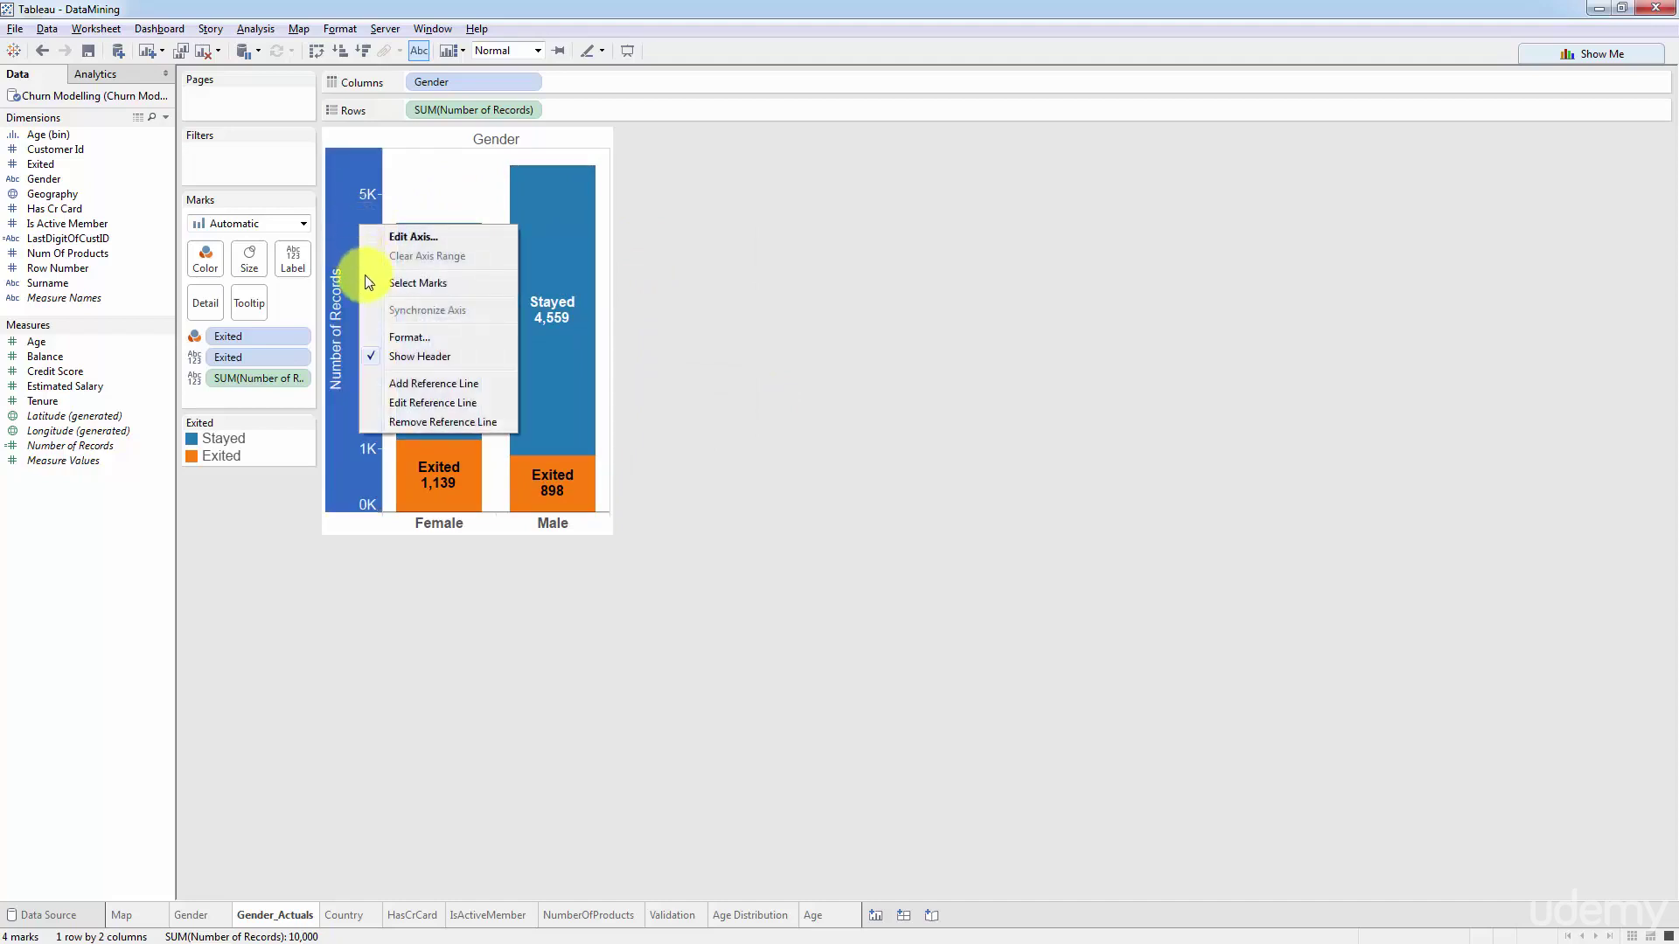
pyautogui.click(419, 383)
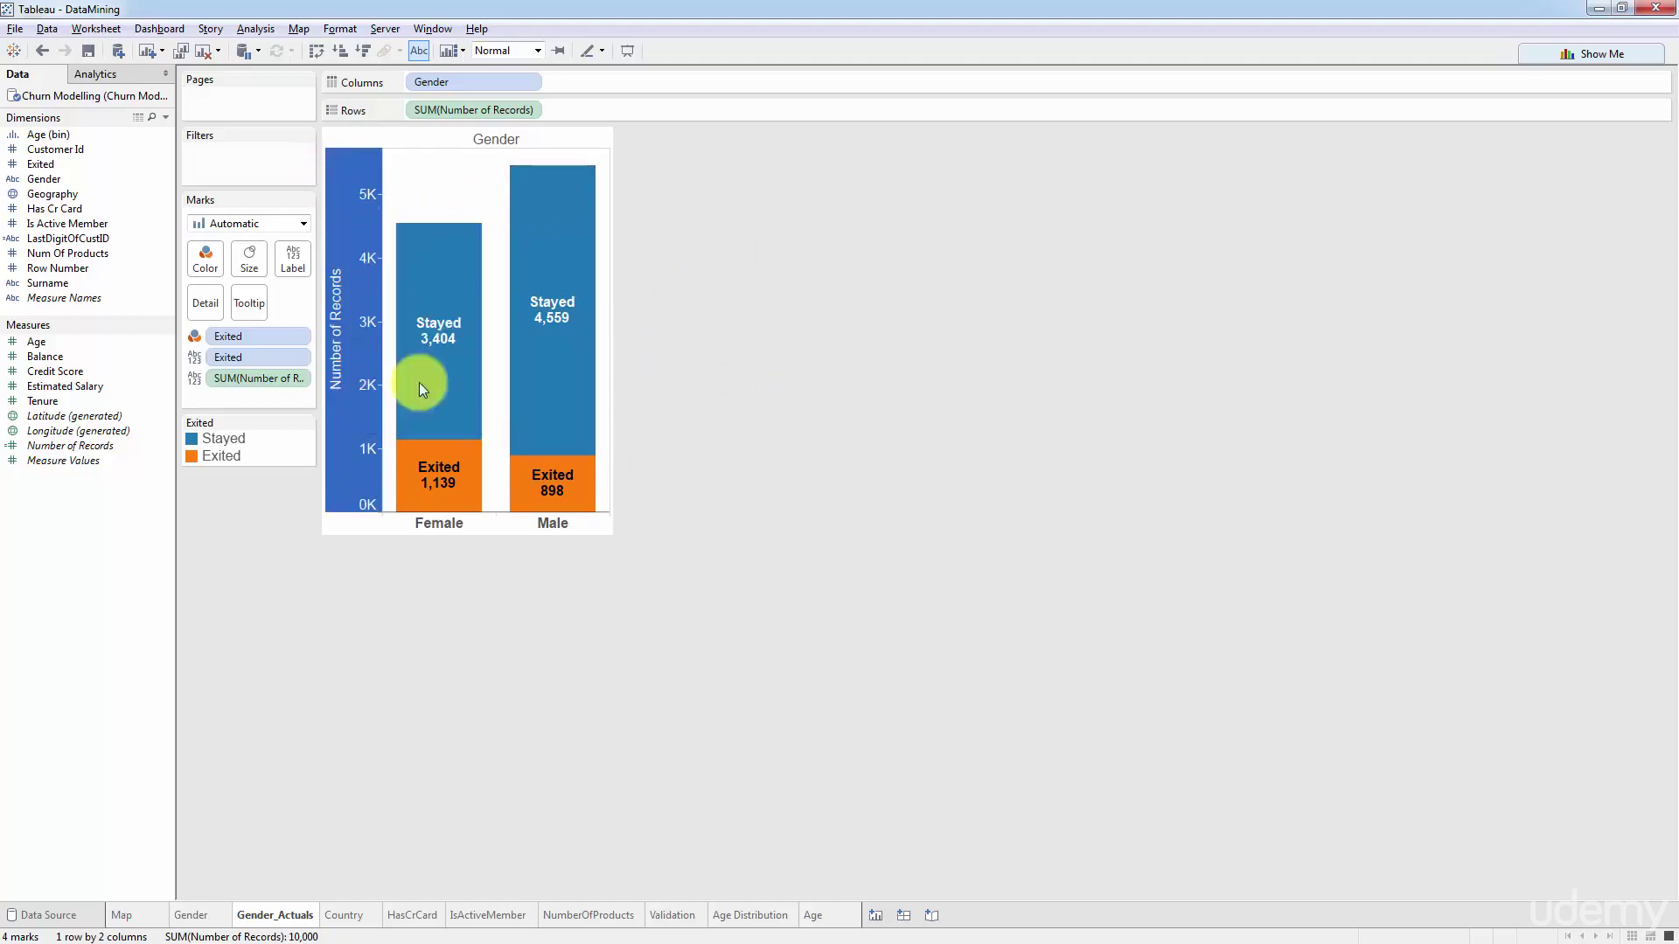
pyautogui.moveTo(883, 276); pyautogui.dragTo(809, 195)
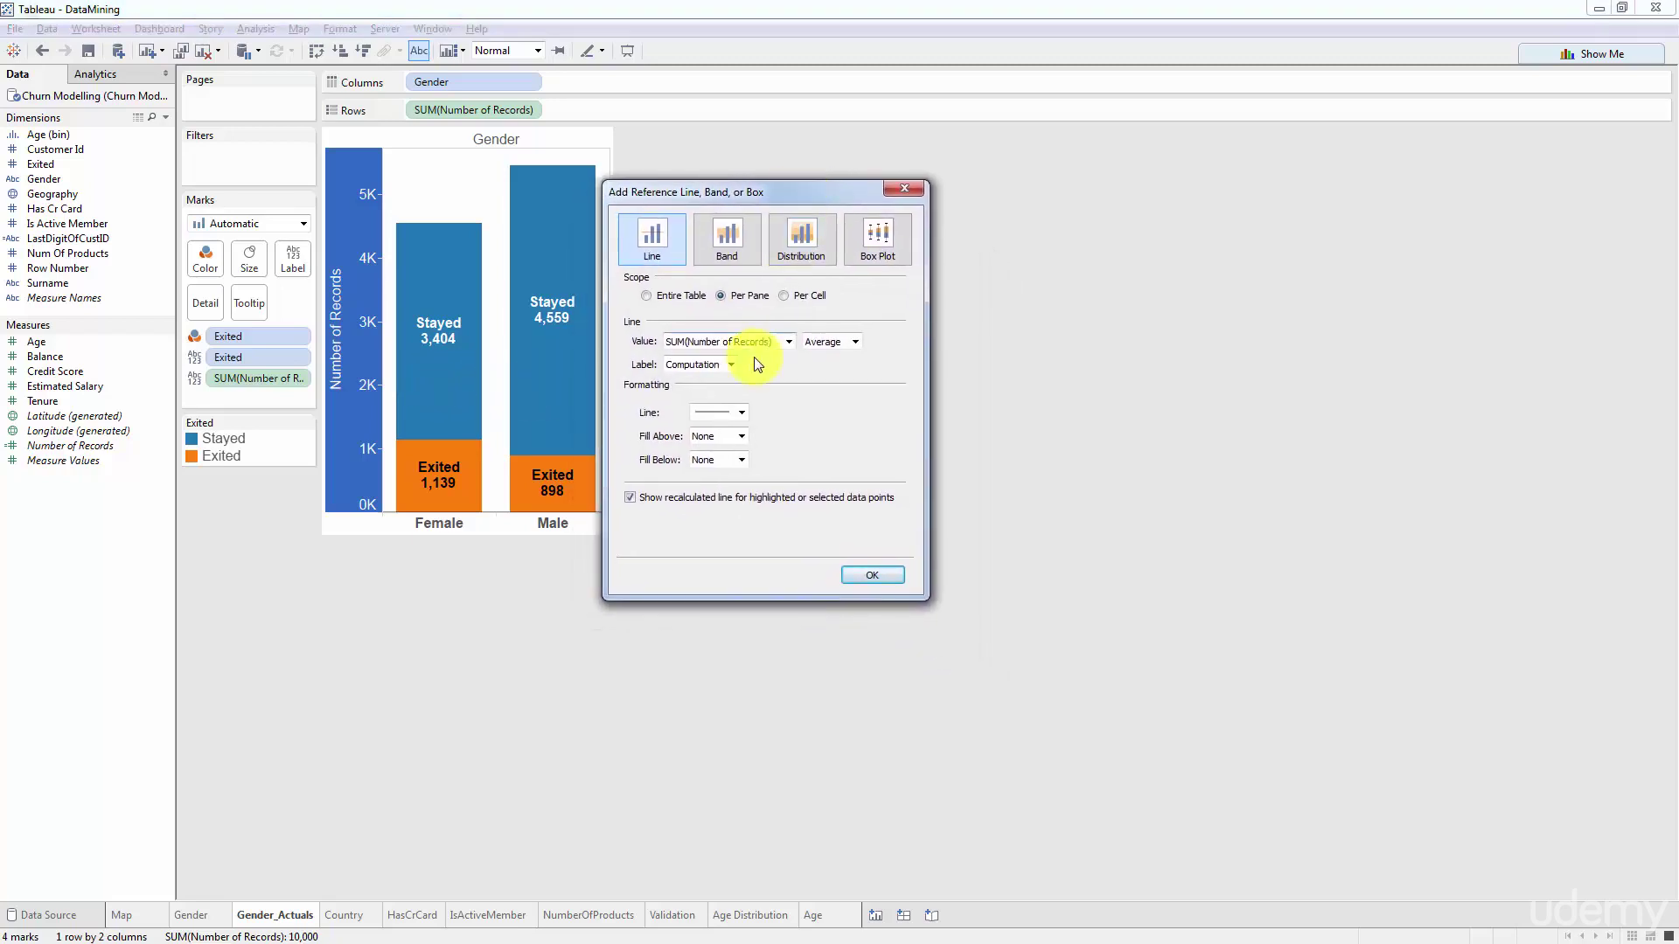
pyautogui.click(858, 343)
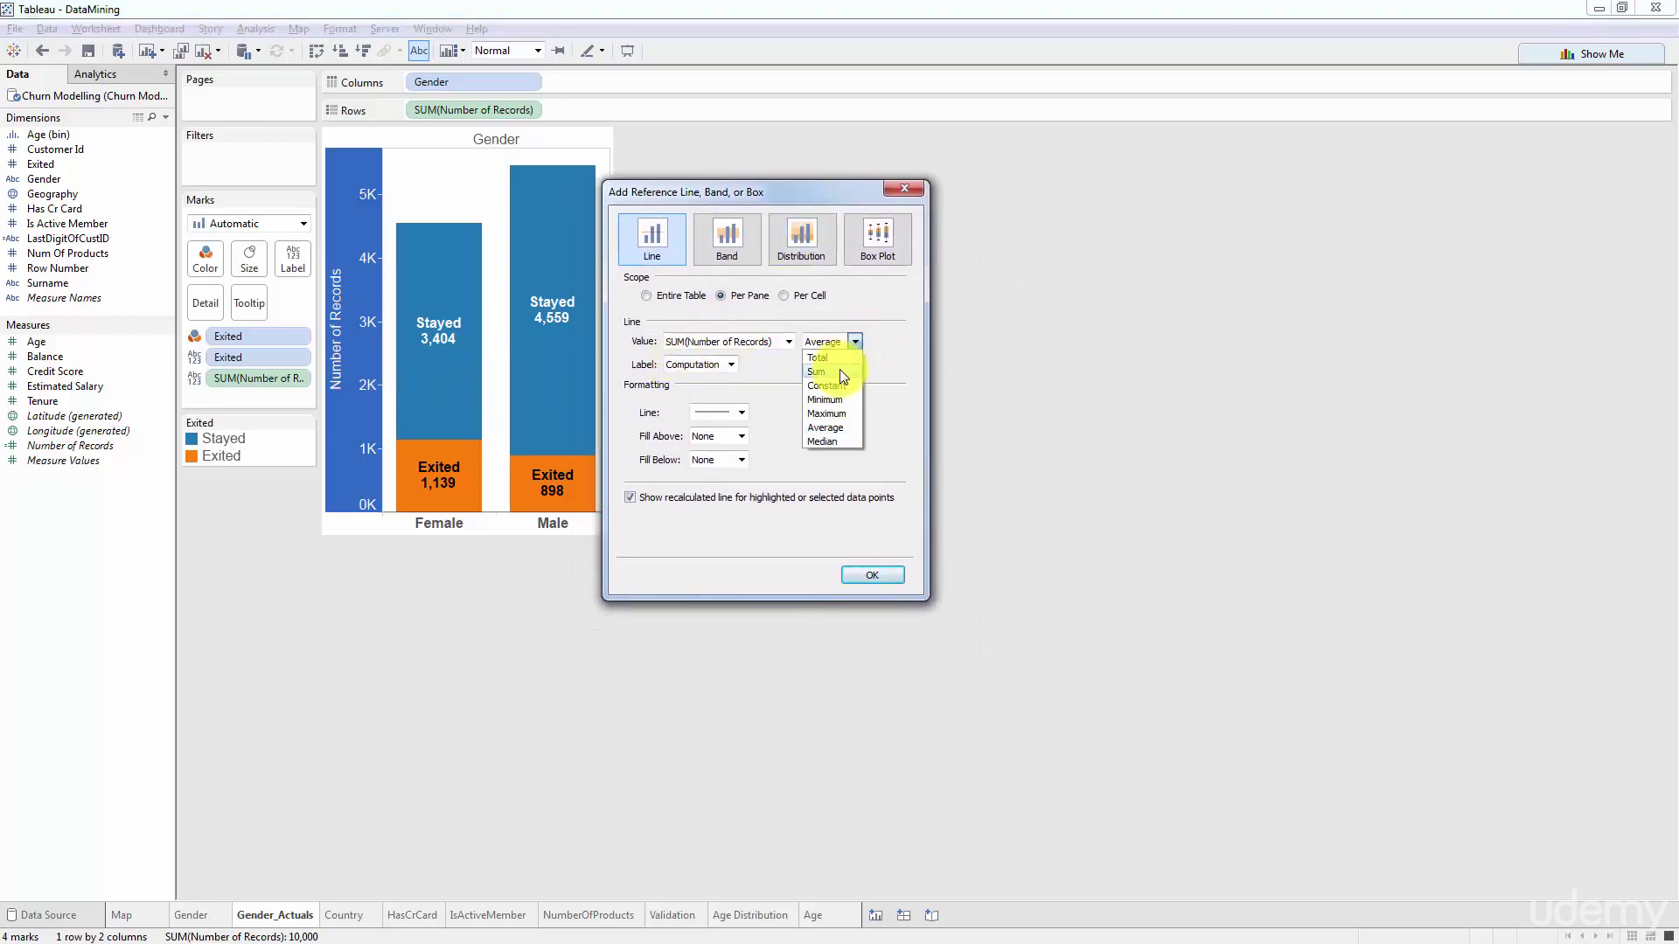
pyautogui.click(840, 369)
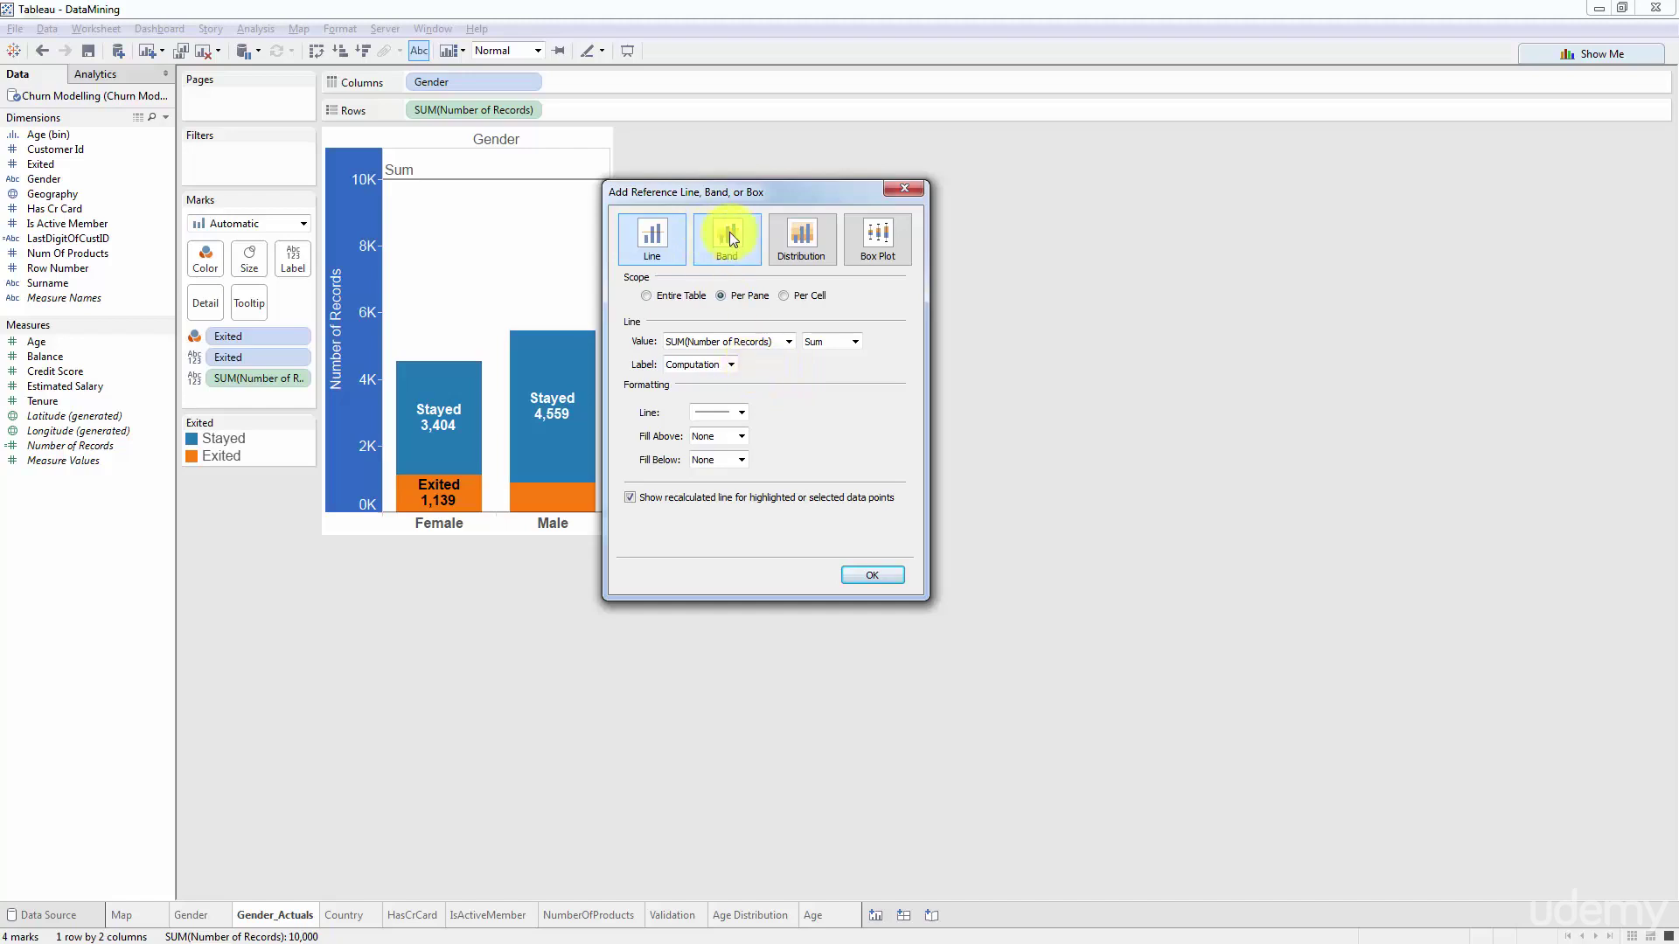
pyautogui.click(792, 295)
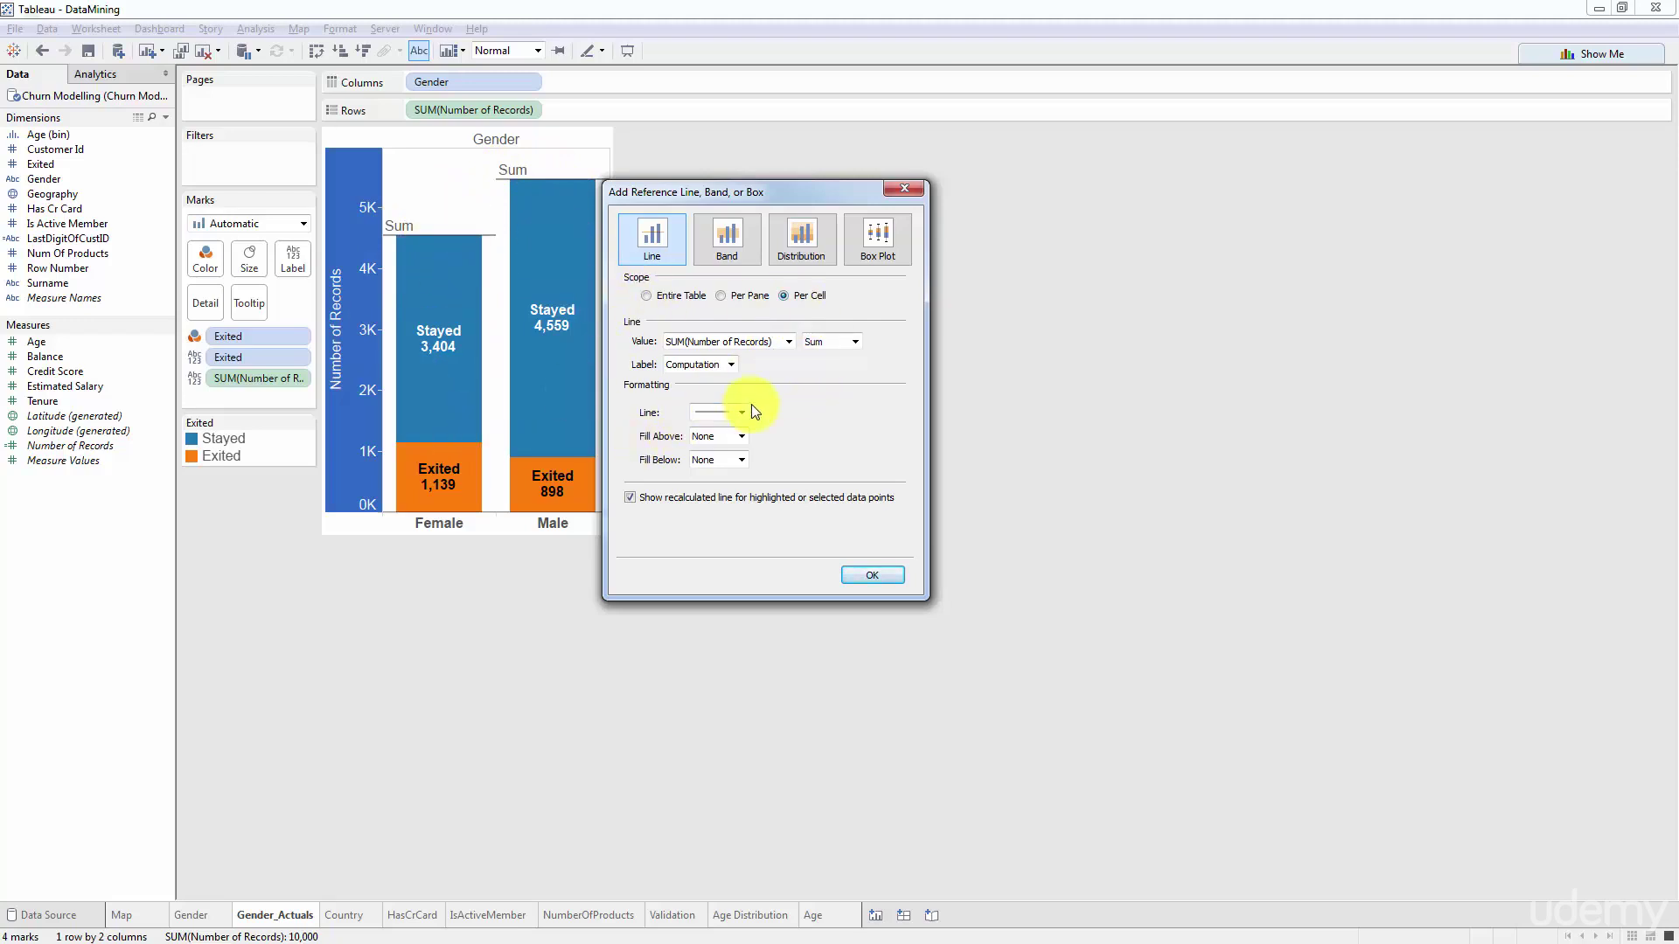
pyautogui.click(722, 369)
pyautogui.click(712, 424)
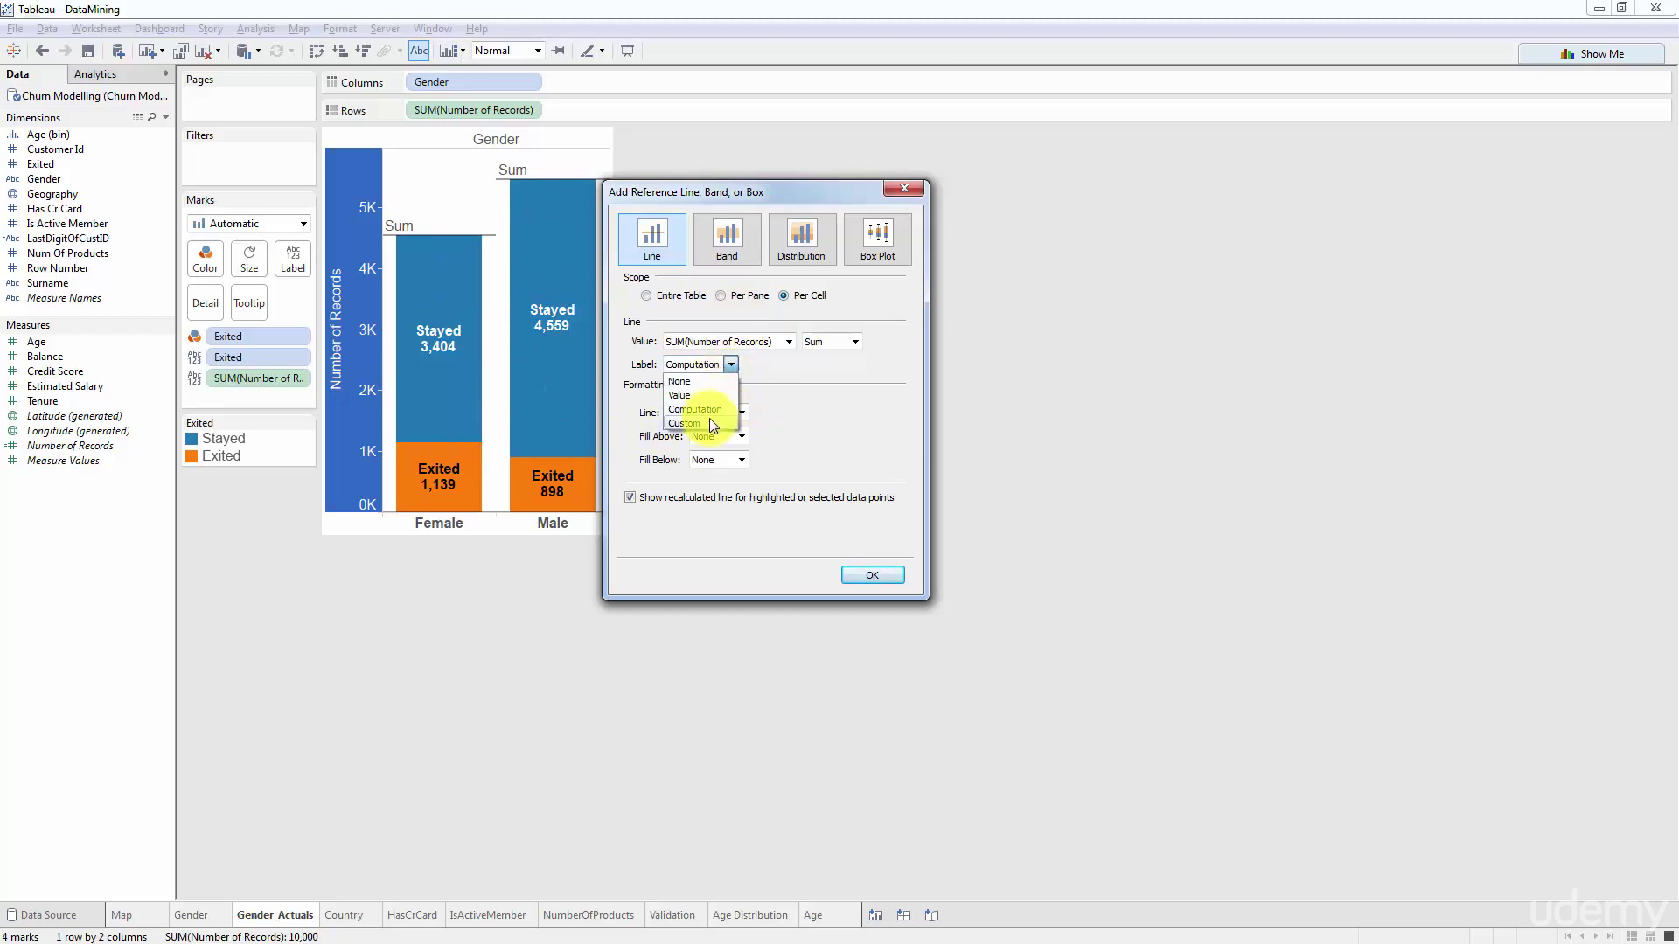
pyautogui.click(874, 574)
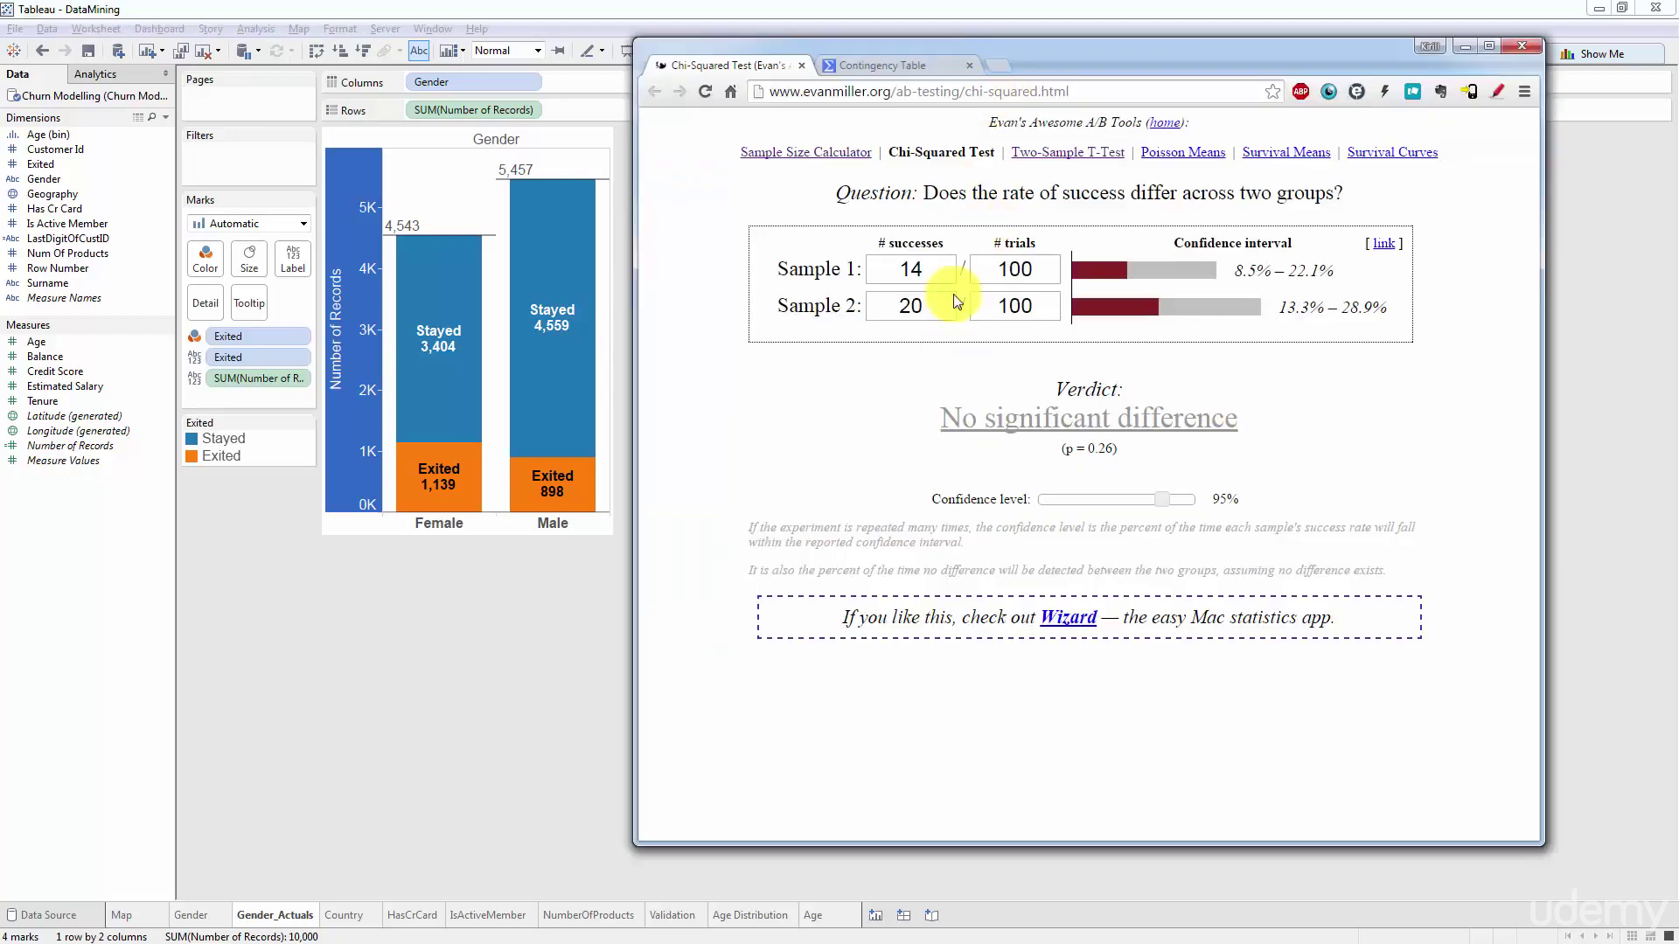
# Delete the old 14/100 and 20/100 successes and trials values from both samples
pyautogui.doubleClick(918, 270)
pyautogui.press('BackSpace')
pyautogui.doubleClick(996, 270)
pyautogui.press('BackSpace')
pyautogui.doubleClick(1009, 306)
pyautogui.press('BackSpace')
pyautogui.doubleClick(909, 306)
pyautogui.press('BackSpace')
pyautogui.click(910, 270)
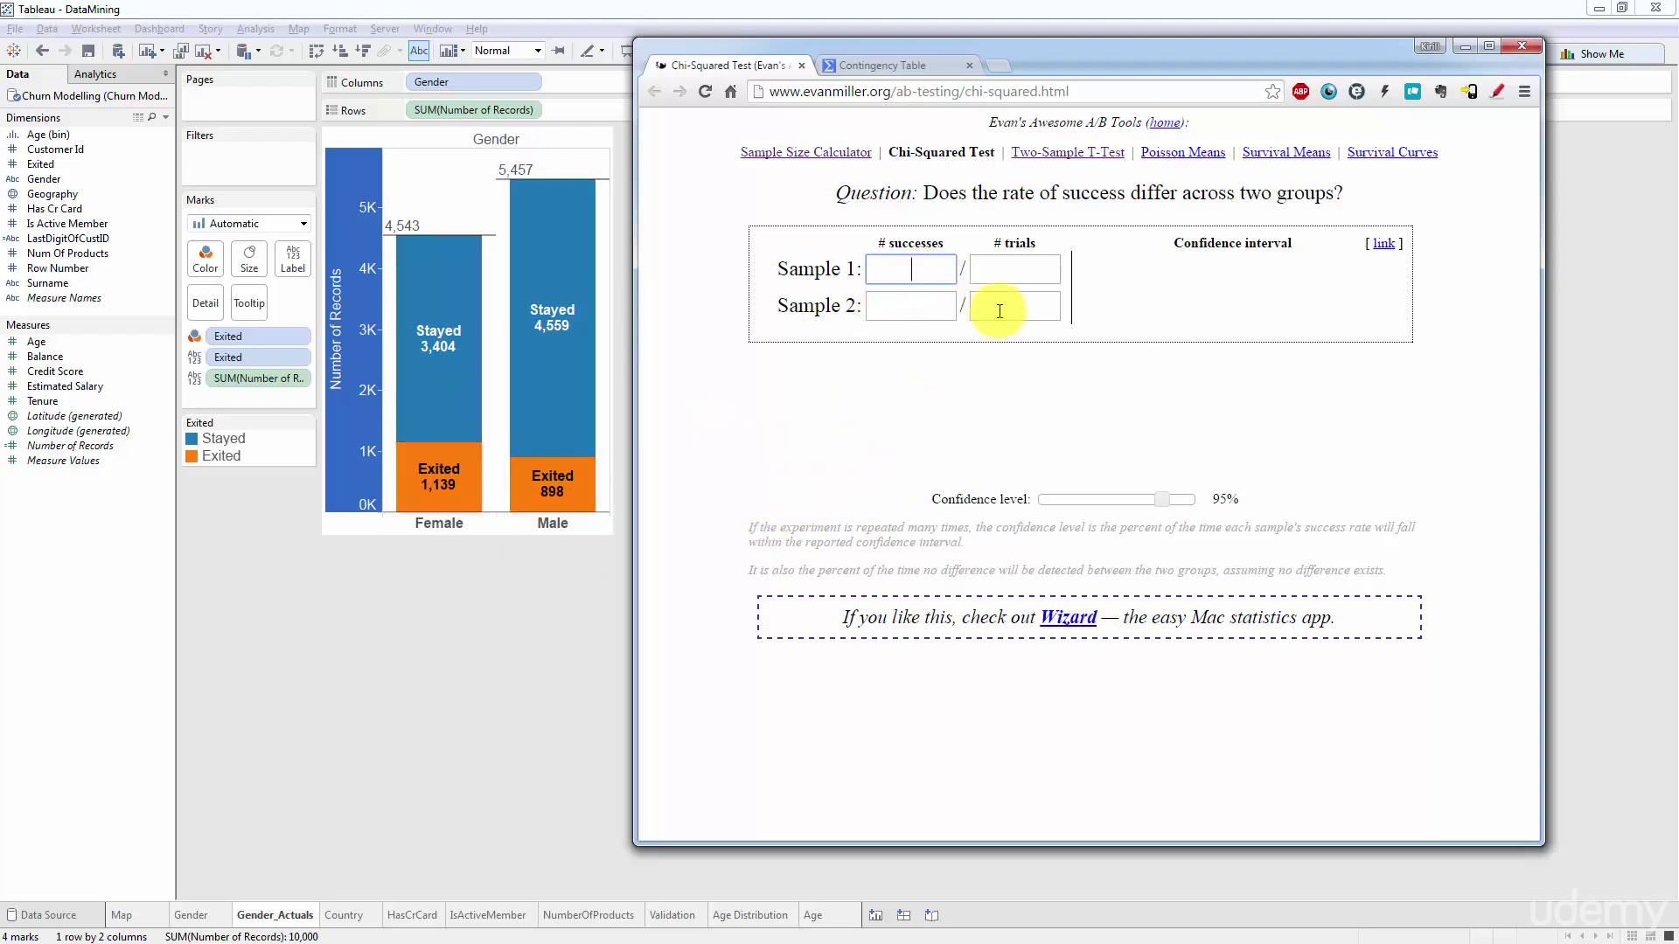
# Enter 1139 successes of 4543 for Sample 1 and 898 of 5457 for Sample 2
pyautogui.write('1139')
pyautogui.click(1021, 269)
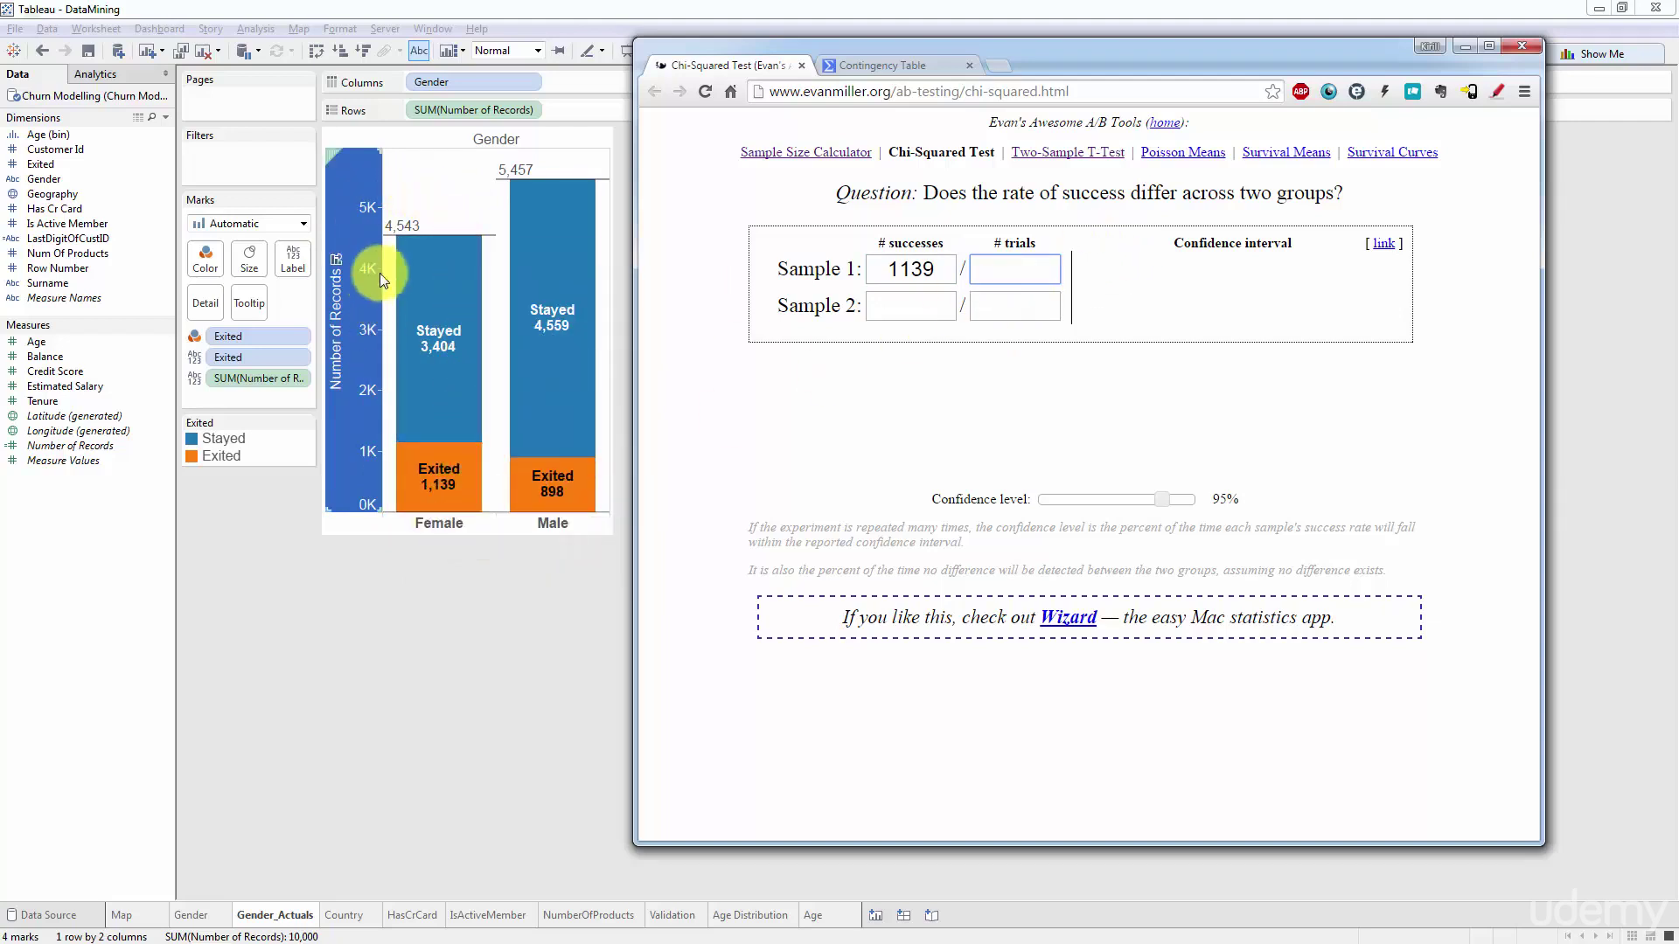
pyautogui.write('4543')
pyautogui.click(943, 306)
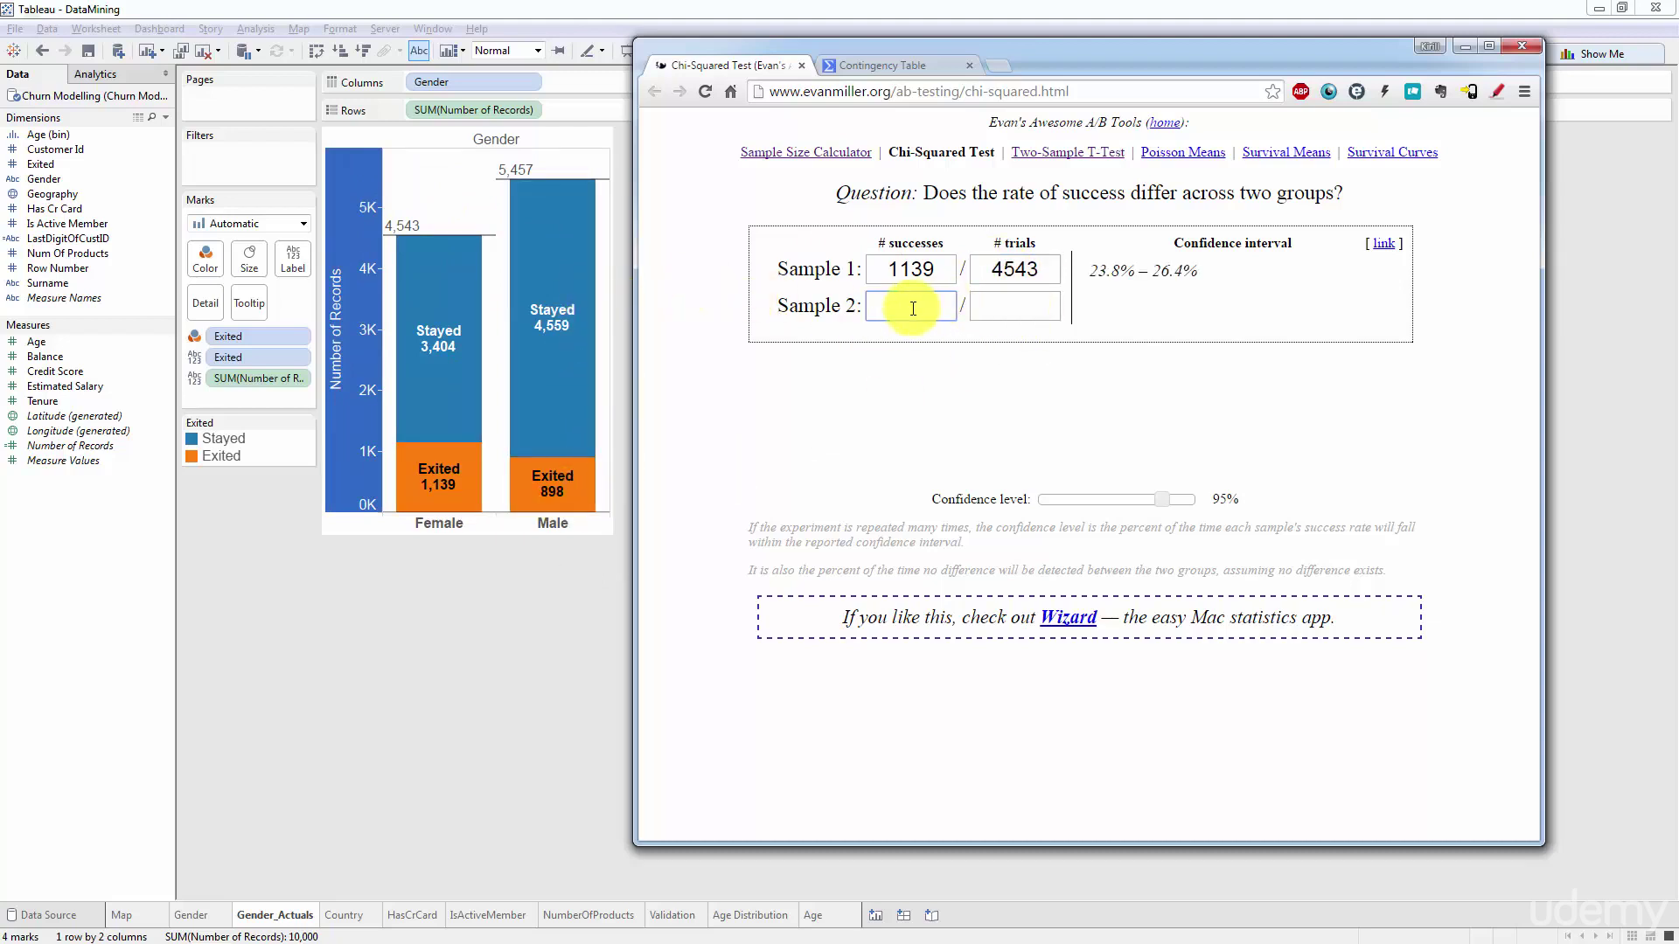
pyautogui.write('898')
pyautogui.click(1030, 305)
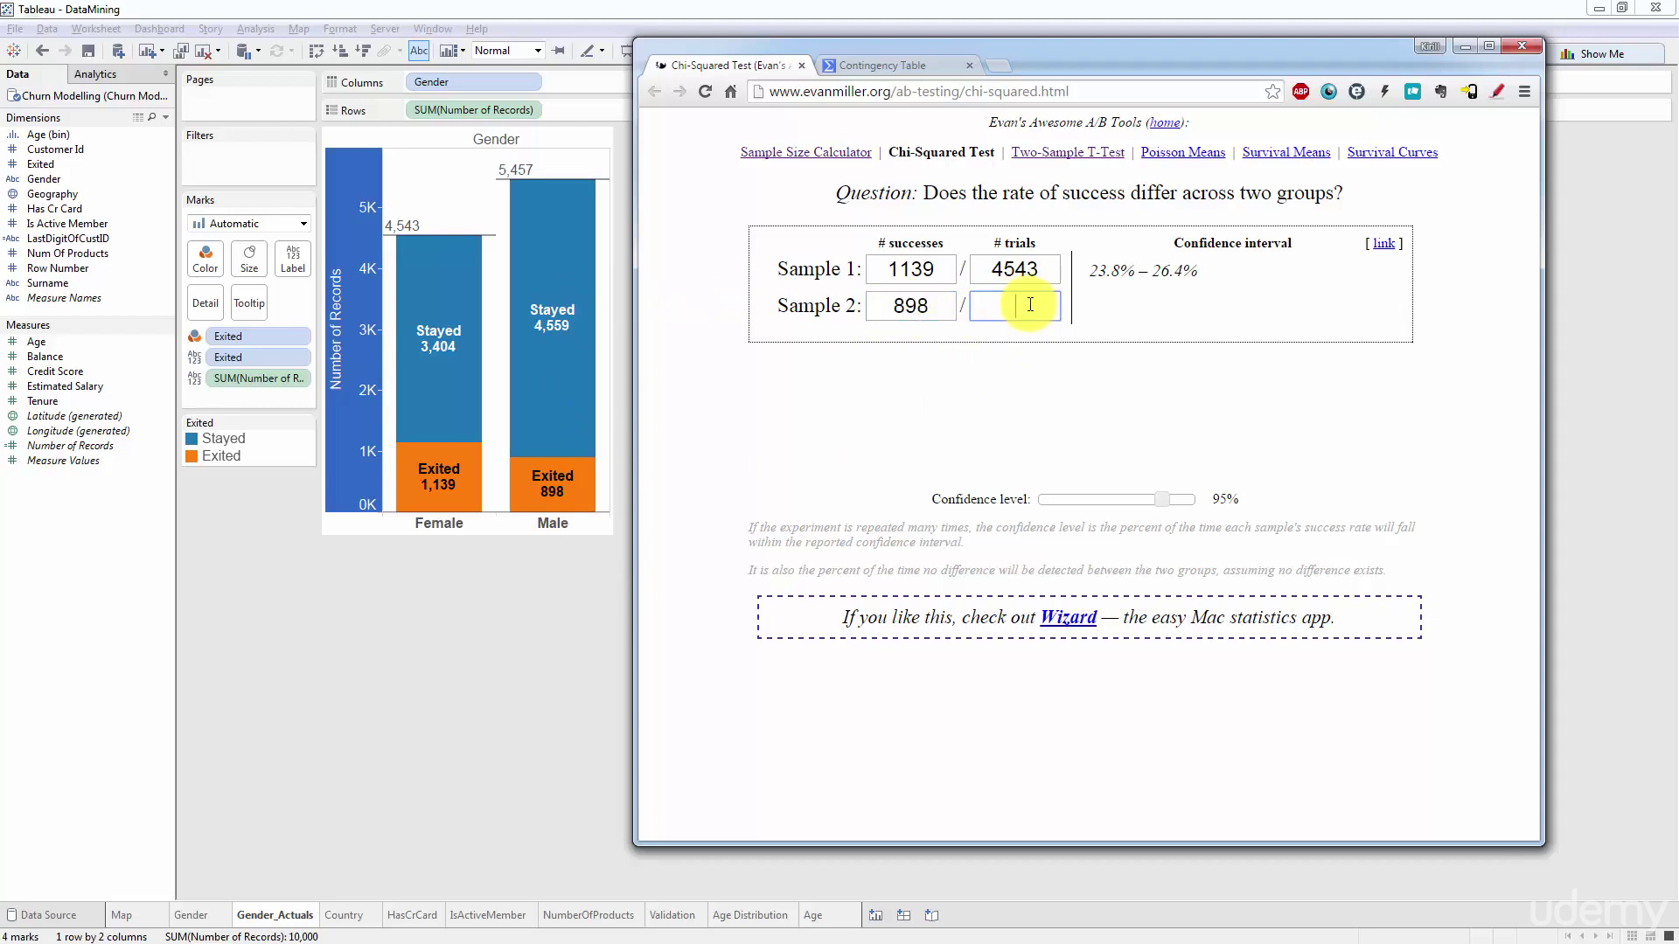
pyautogui.write('5457')
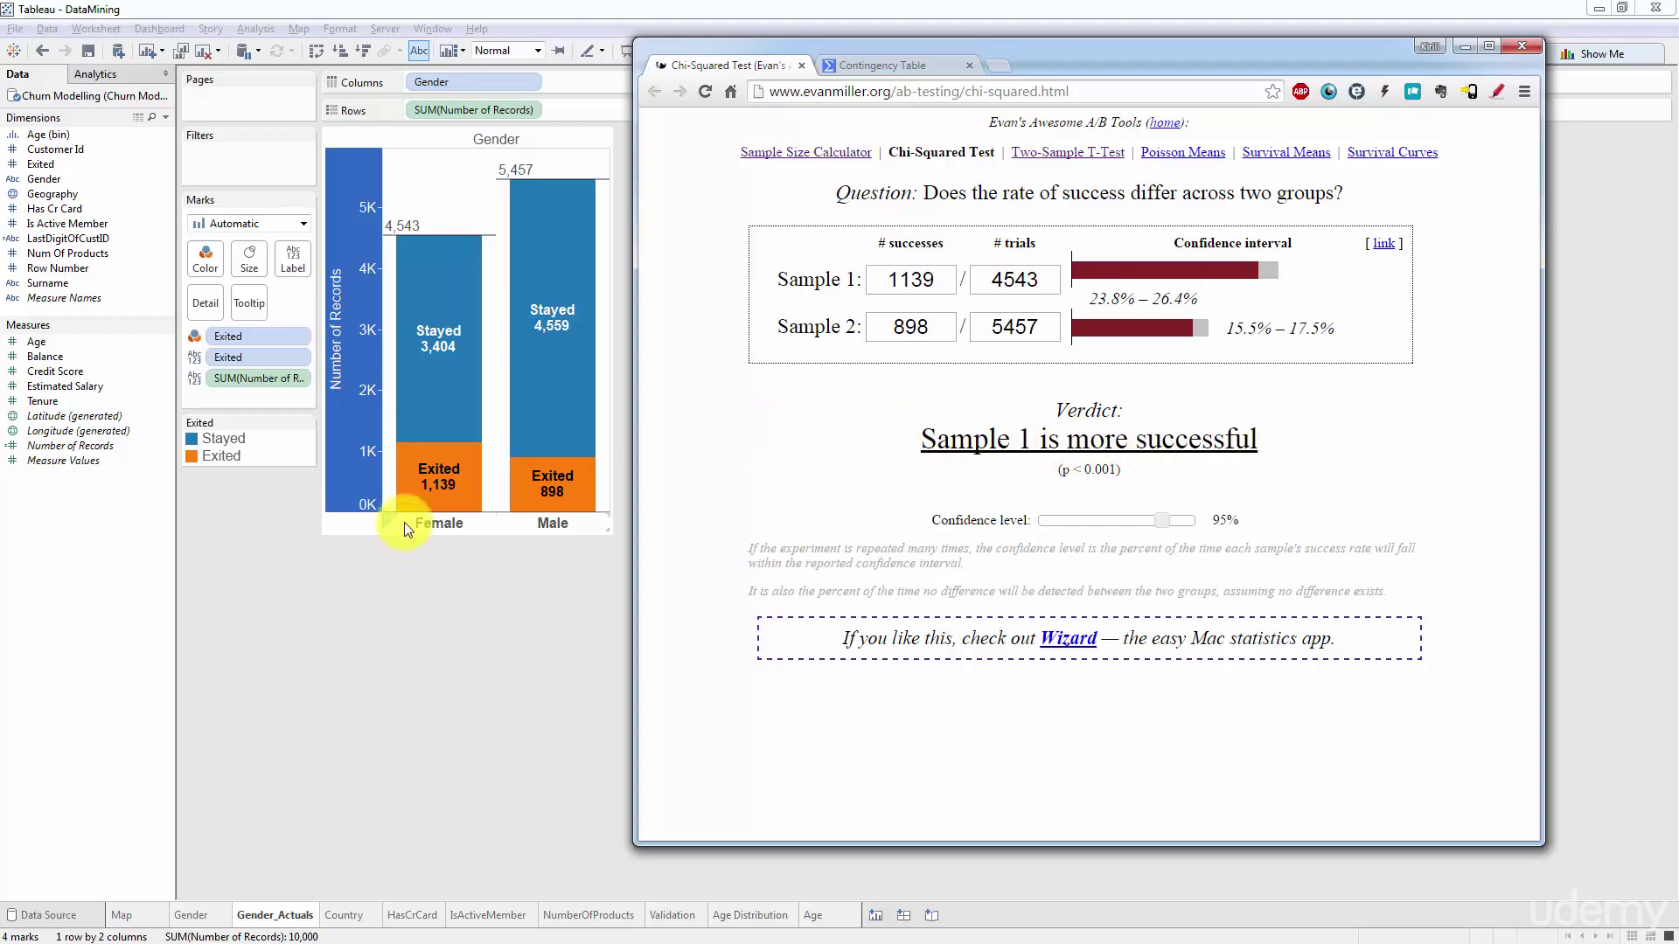
pyautogui.moveTo(465, 448)
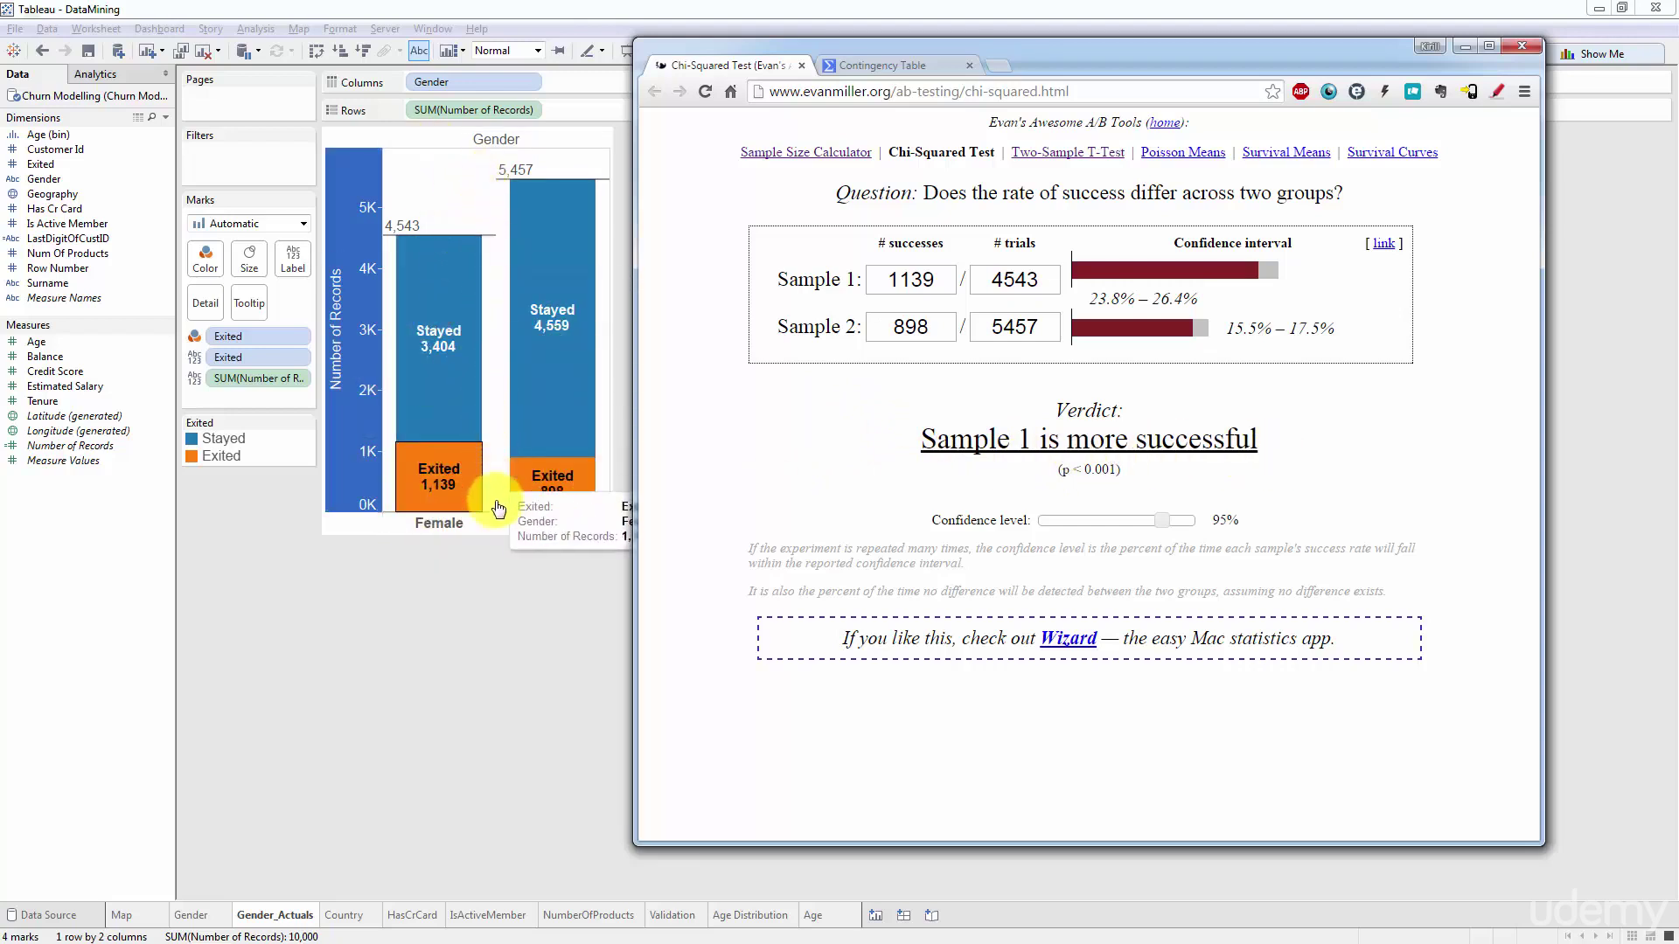
pyautogui.moveTo(444, 479)
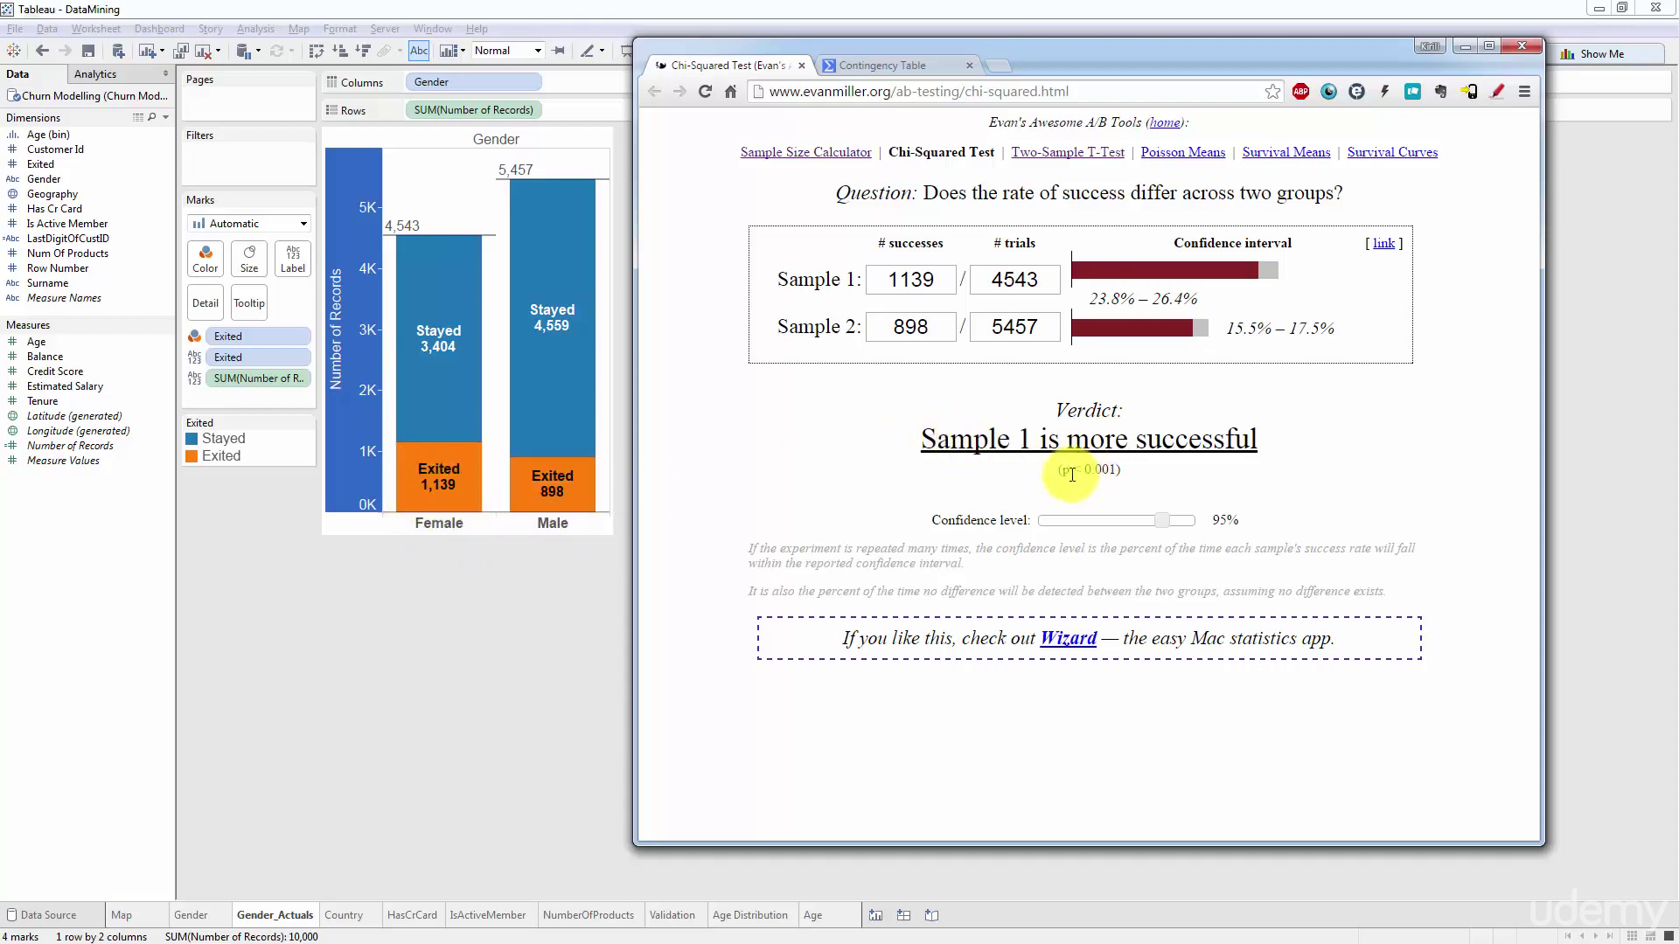
pyautogui.moveTo(1059, 469); pyautogui.dragTo(1126, 471)
pyautogui.click(1135, 476)
# Set the Gender_Actuals sheet tab colour to Green
pyautogui.click(439, 689)
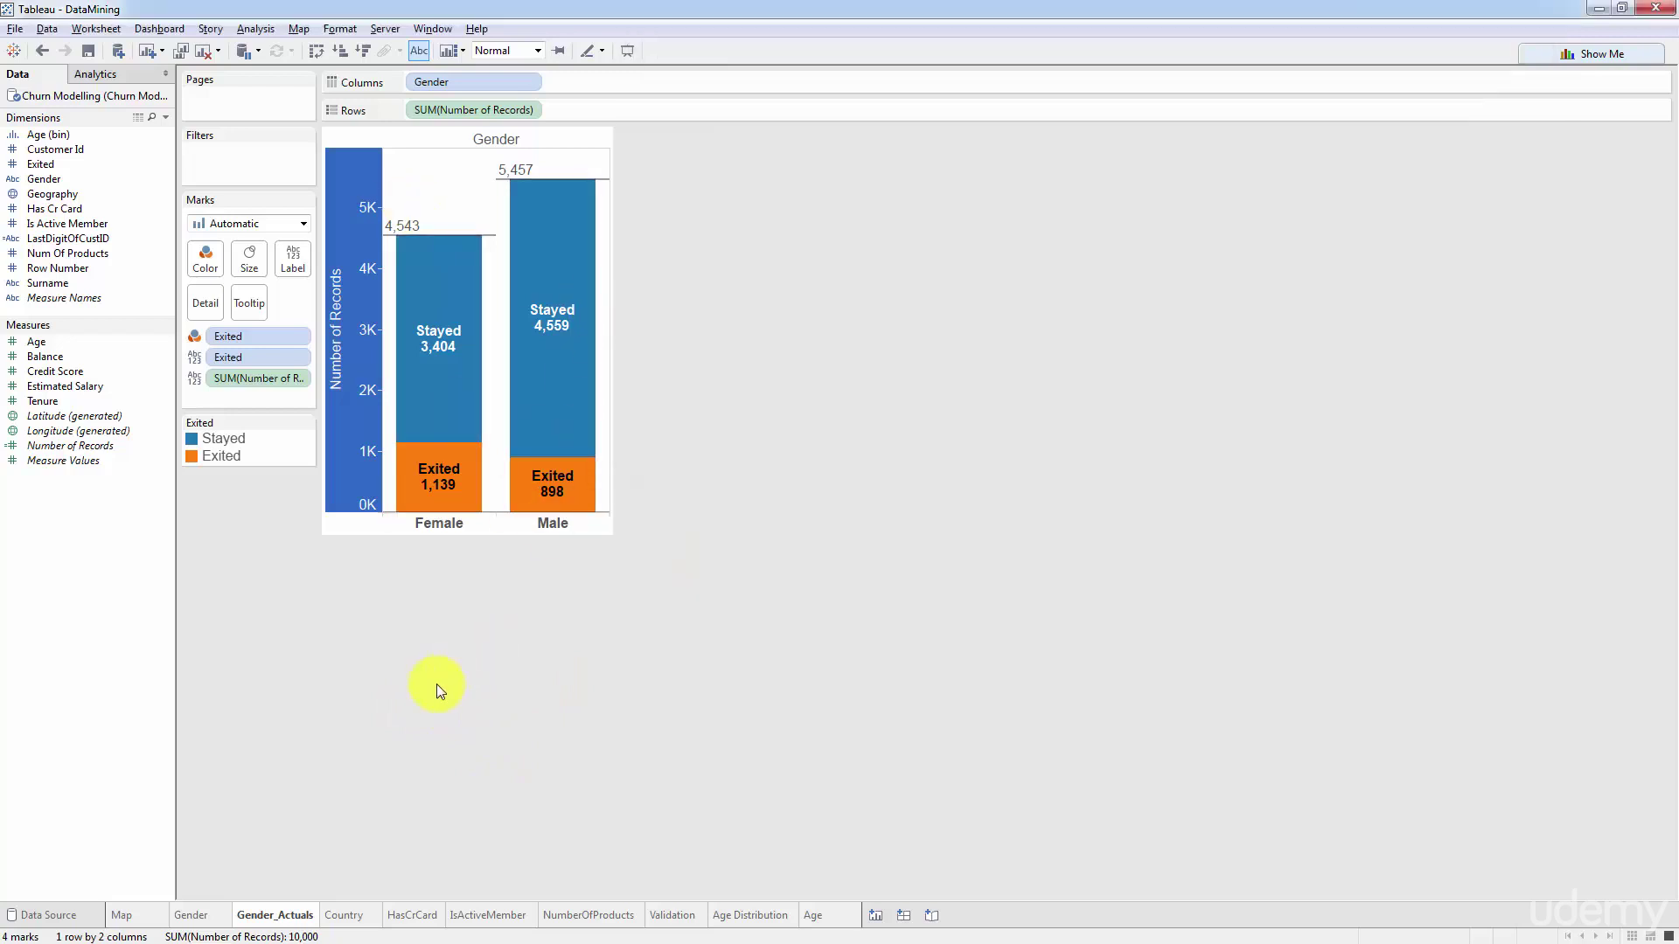
pyautogui.rightClick(281, 916)
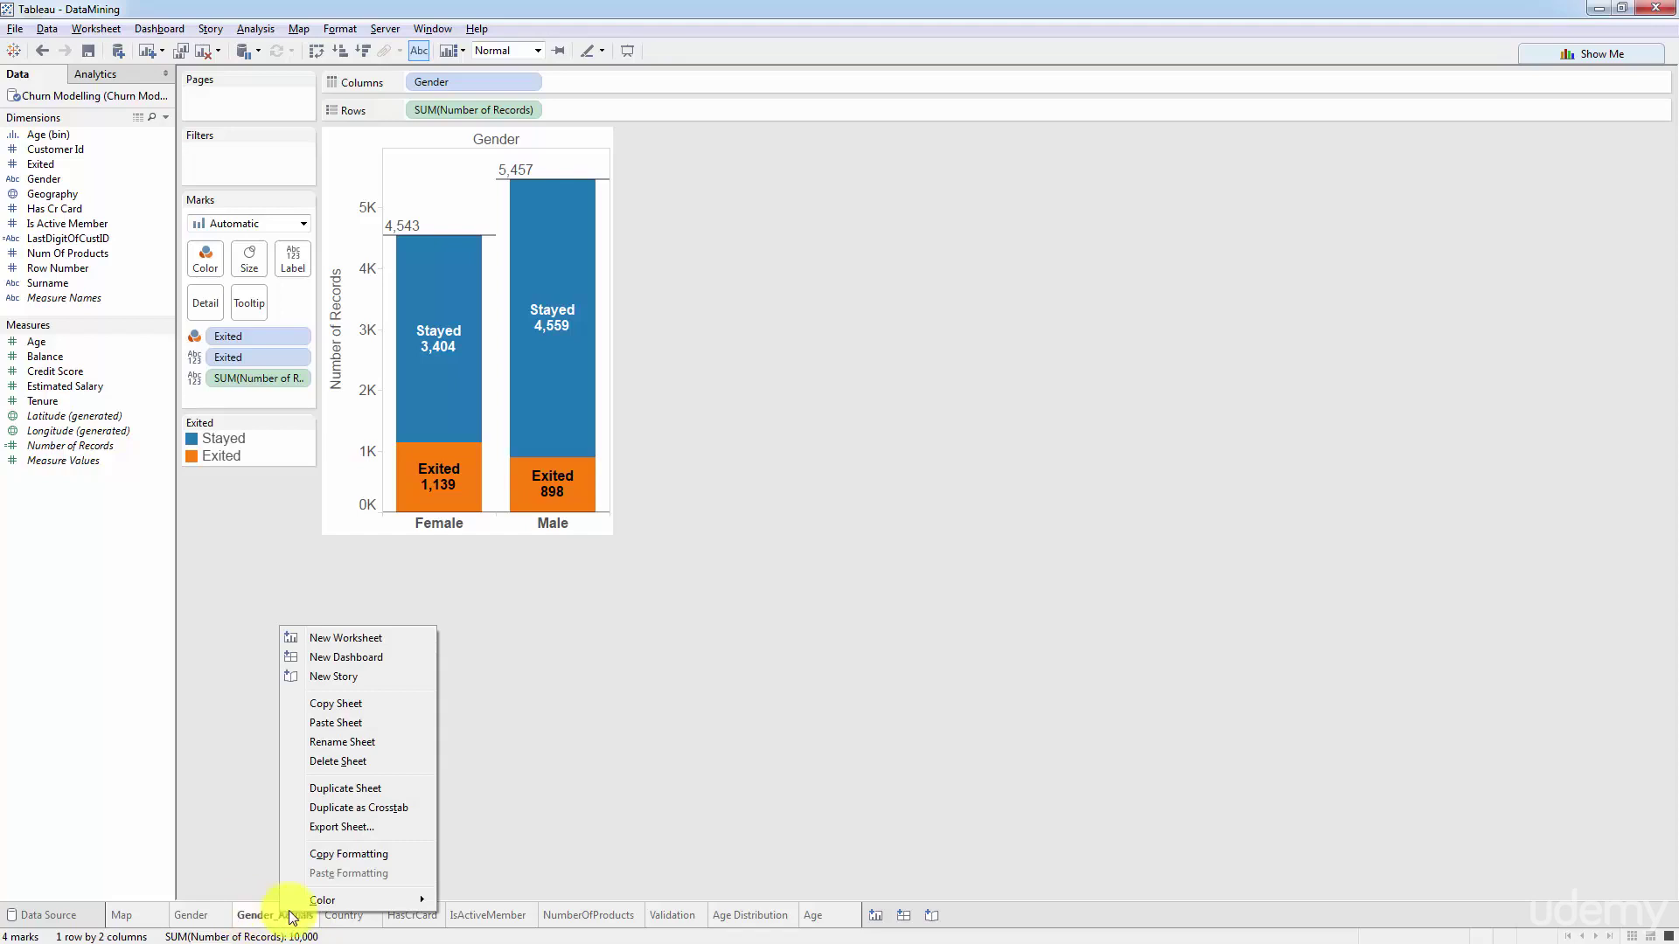
pyautogui.moveTo(322, 906)
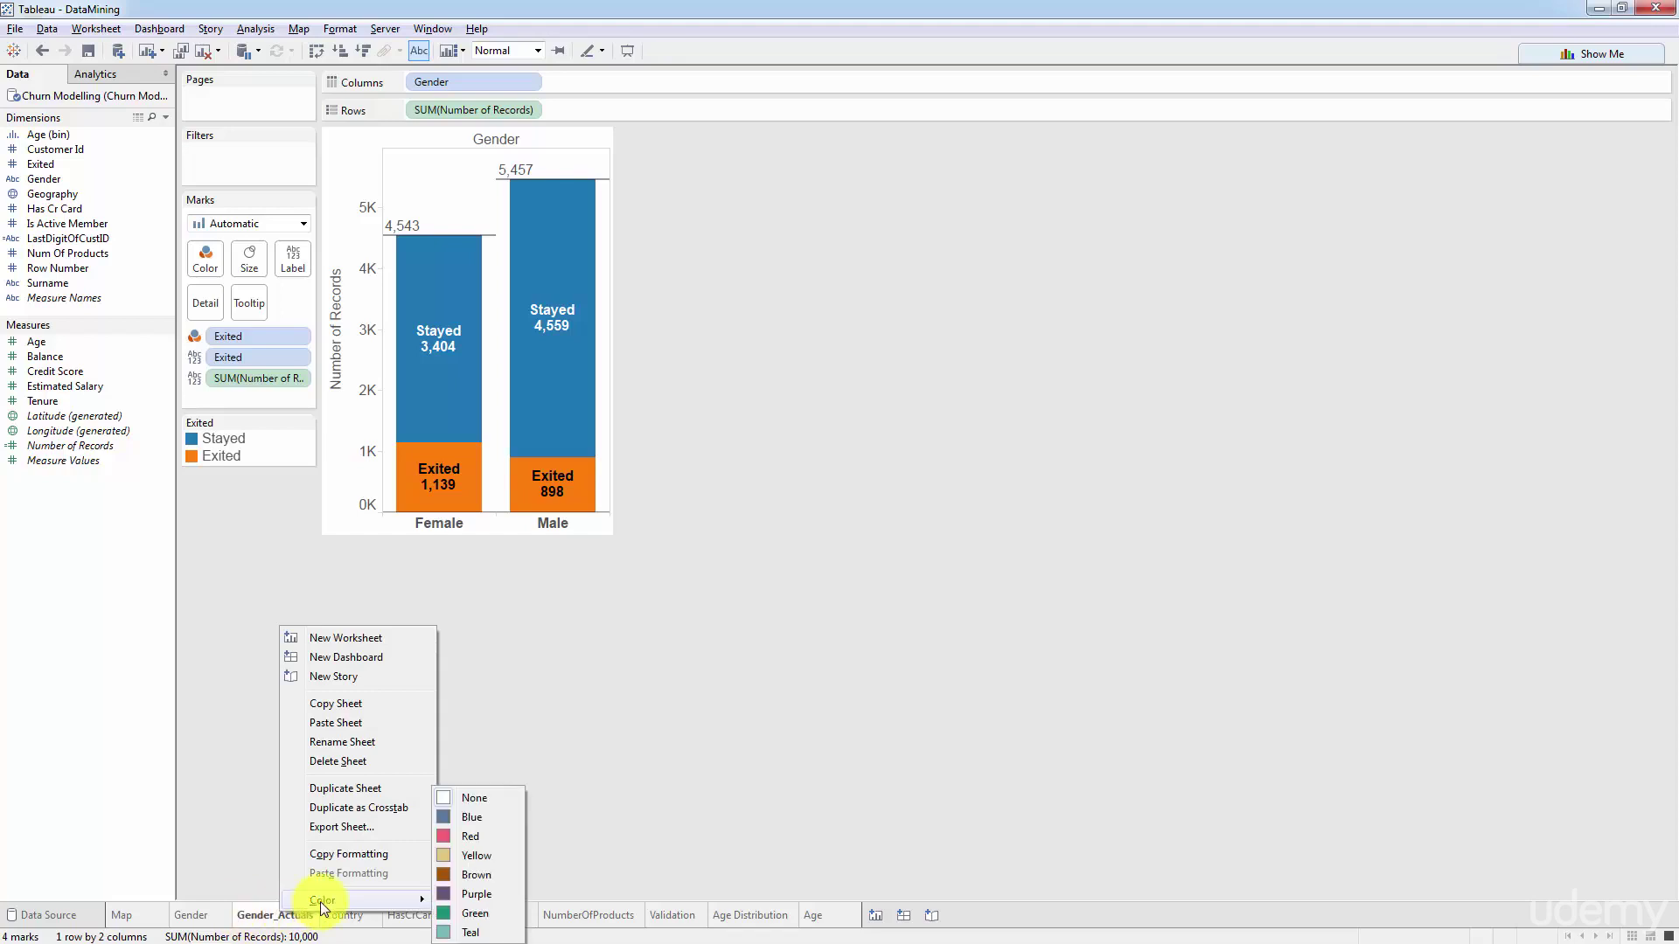
pyautogui.click(450, 913)
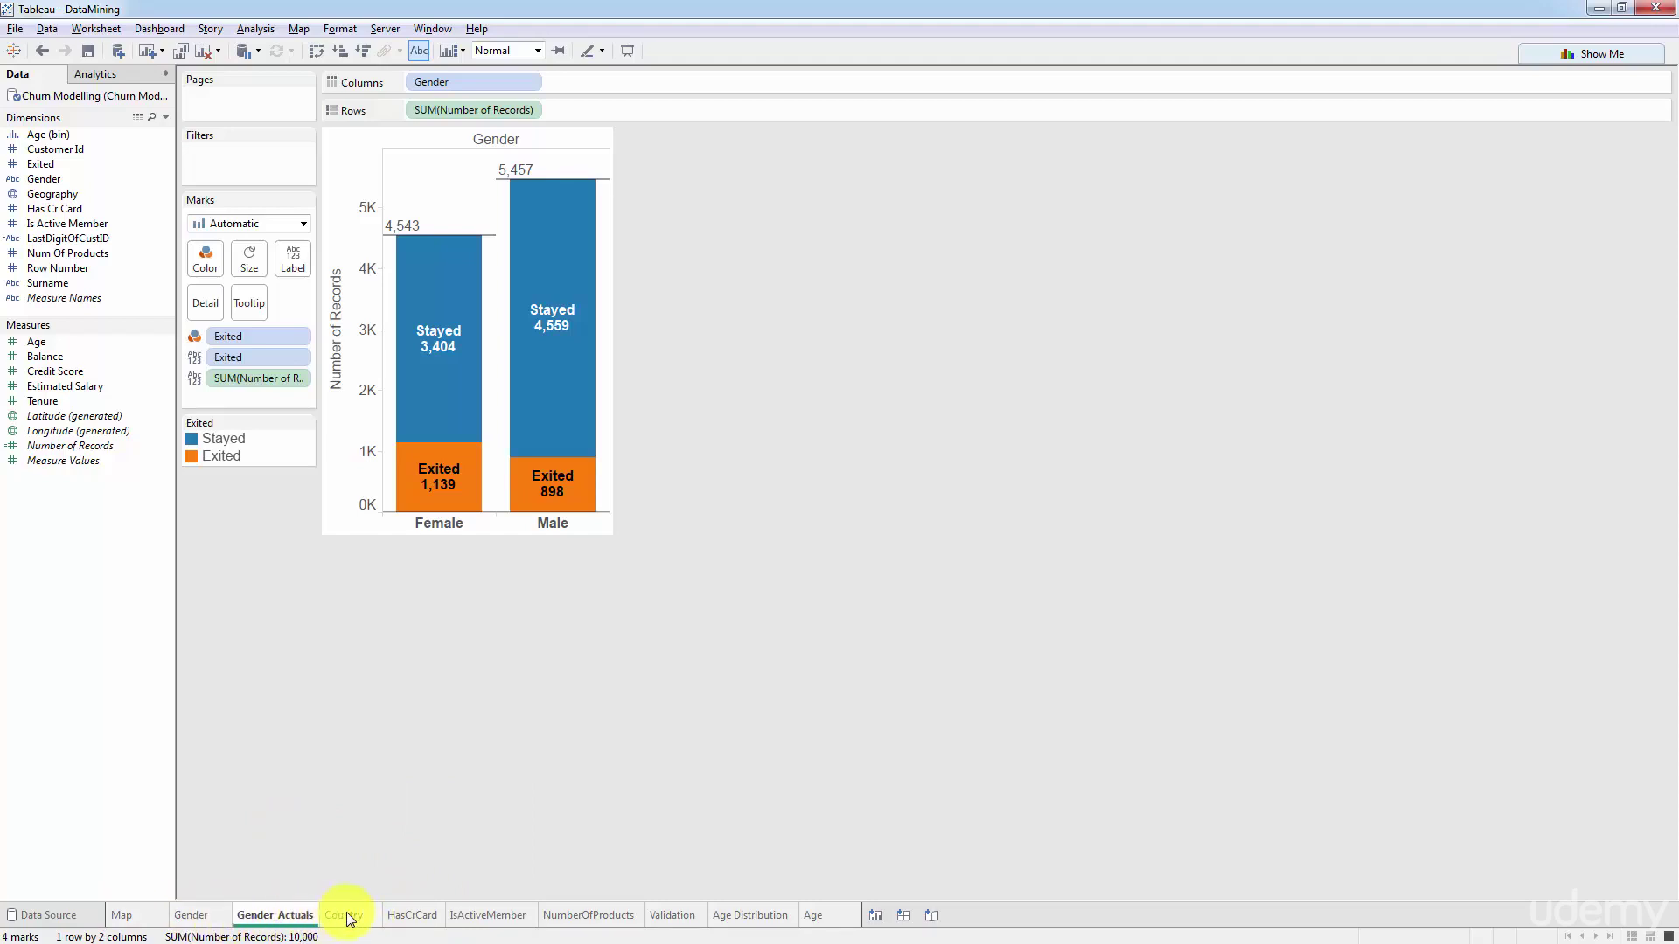
# Flip through the Gender, Gender_Actuals, Country and HasCrCard sheets, then return to the chi-squared page
pyautogui.moveTo(348, 918)
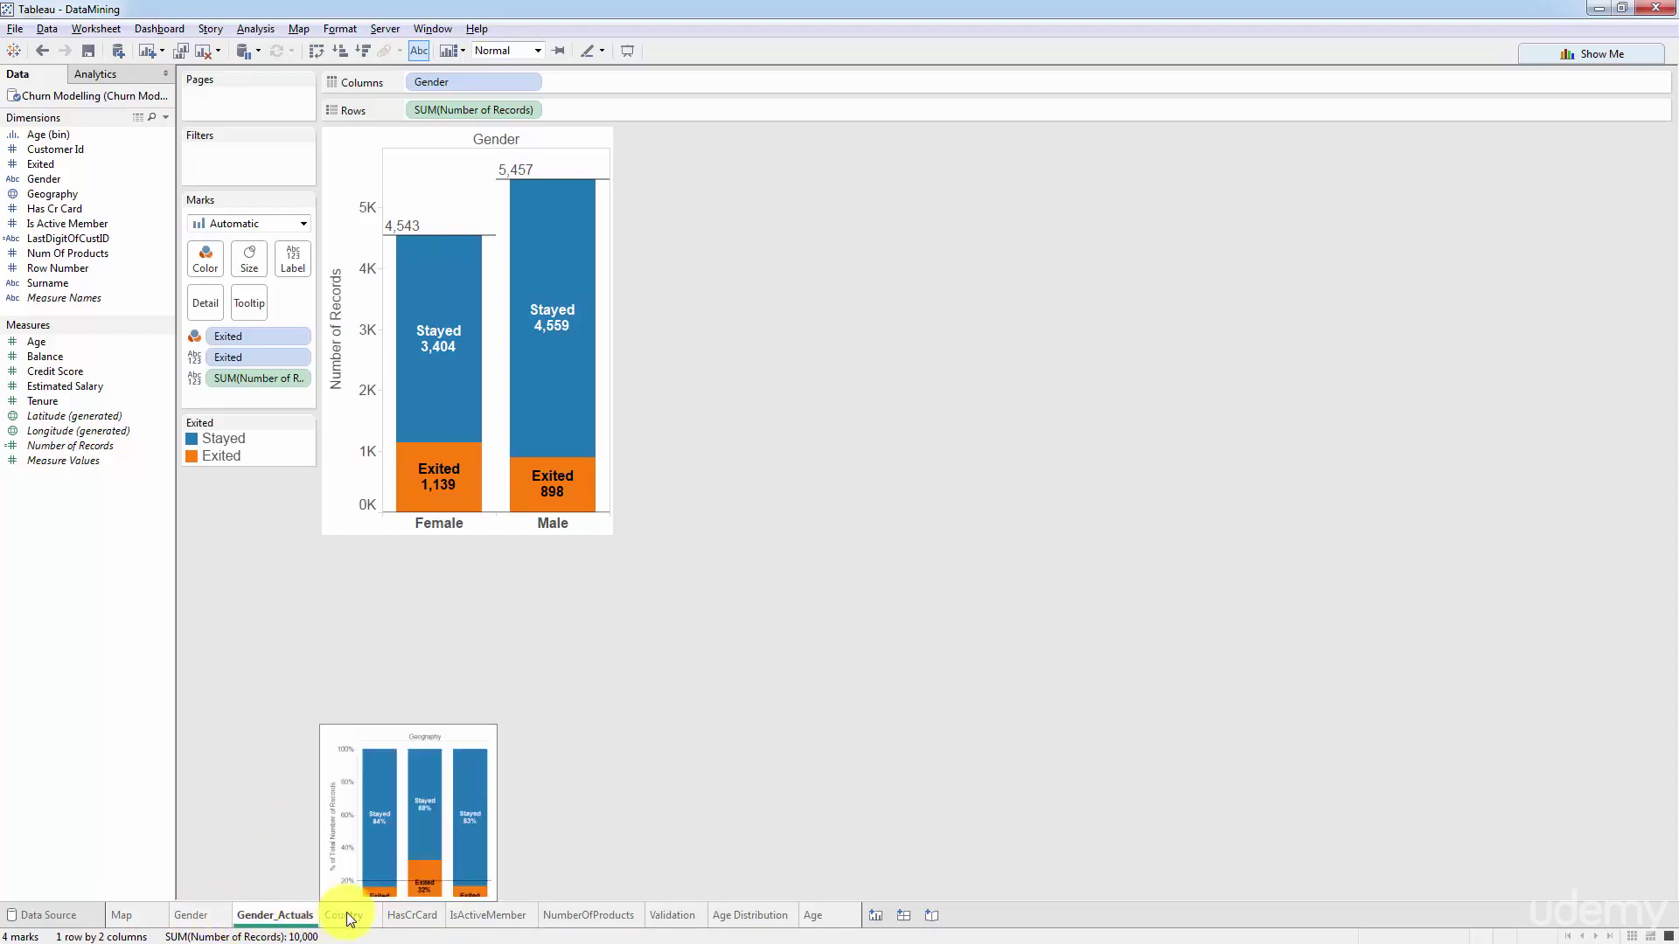
pyautogui.click(194, 916)
pyautogui.click(289, 915)
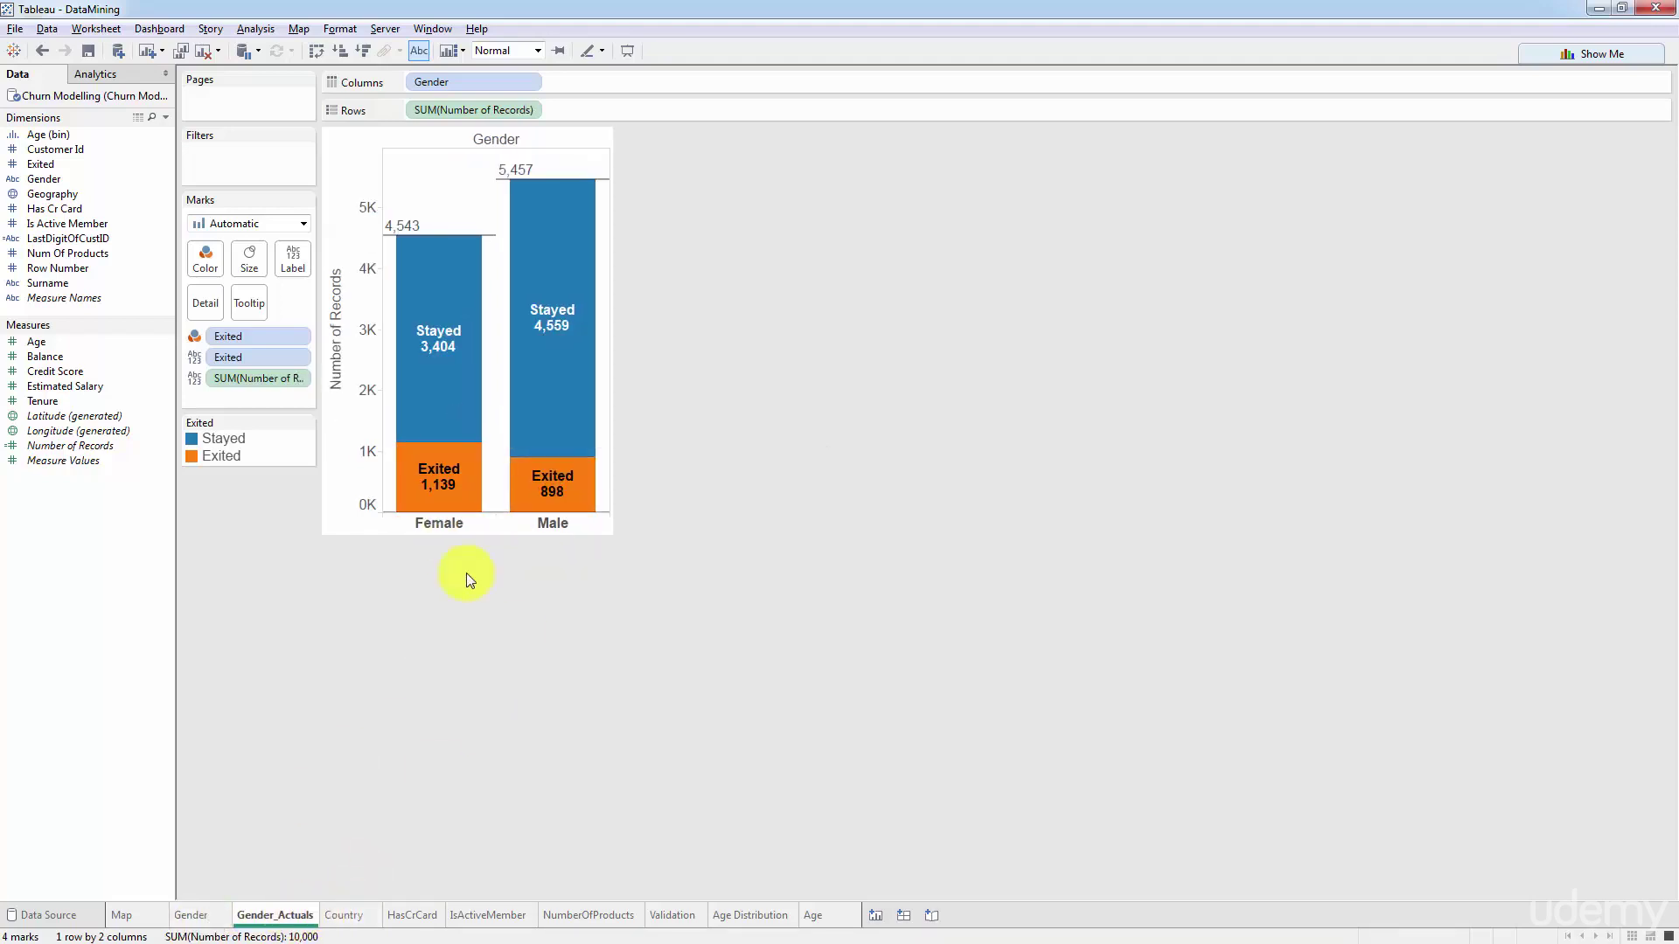
pyautogui.click(354, 918)
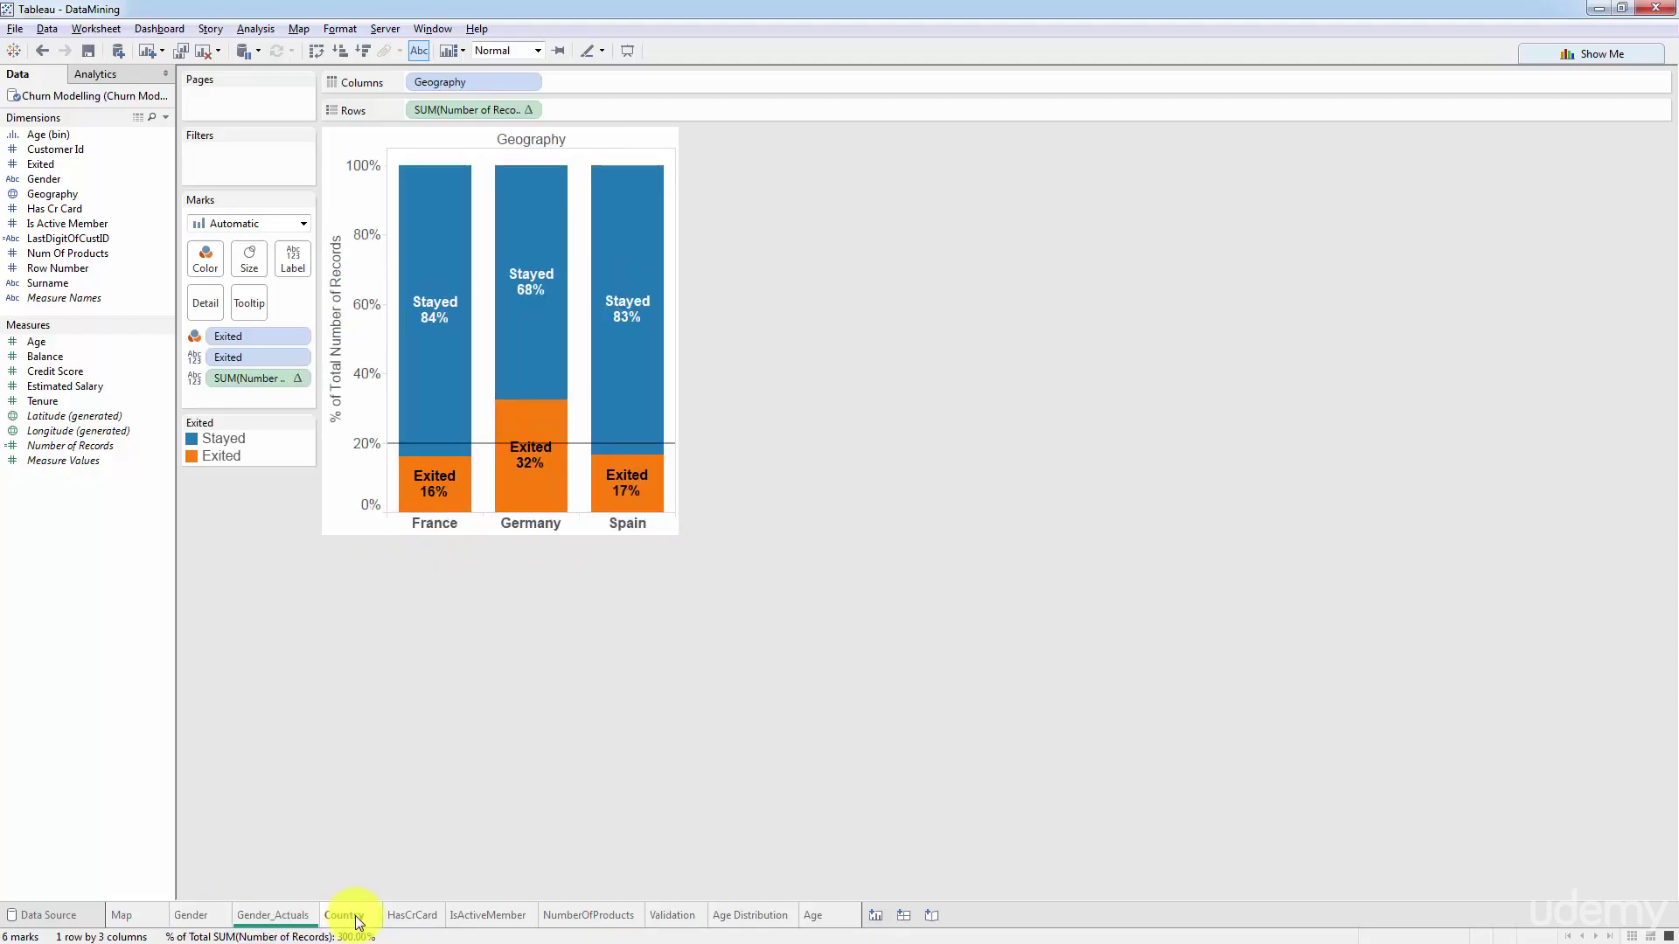
pyautogui.click(410, 918)
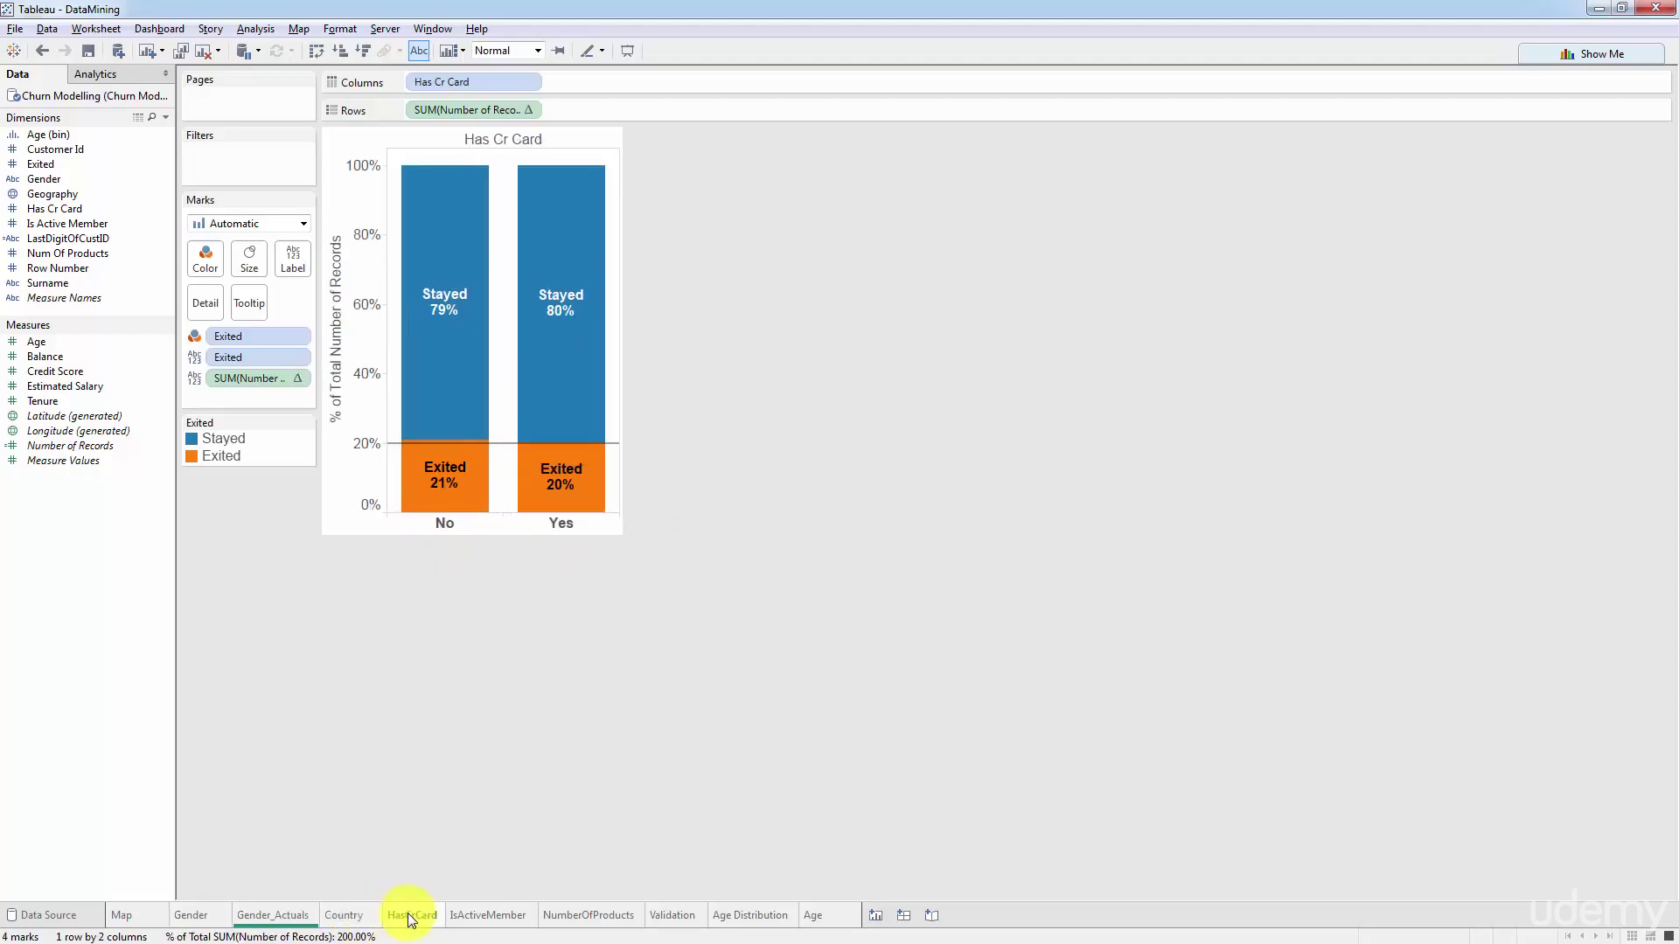
pyautogui.hotkey('alt', 'Tab')
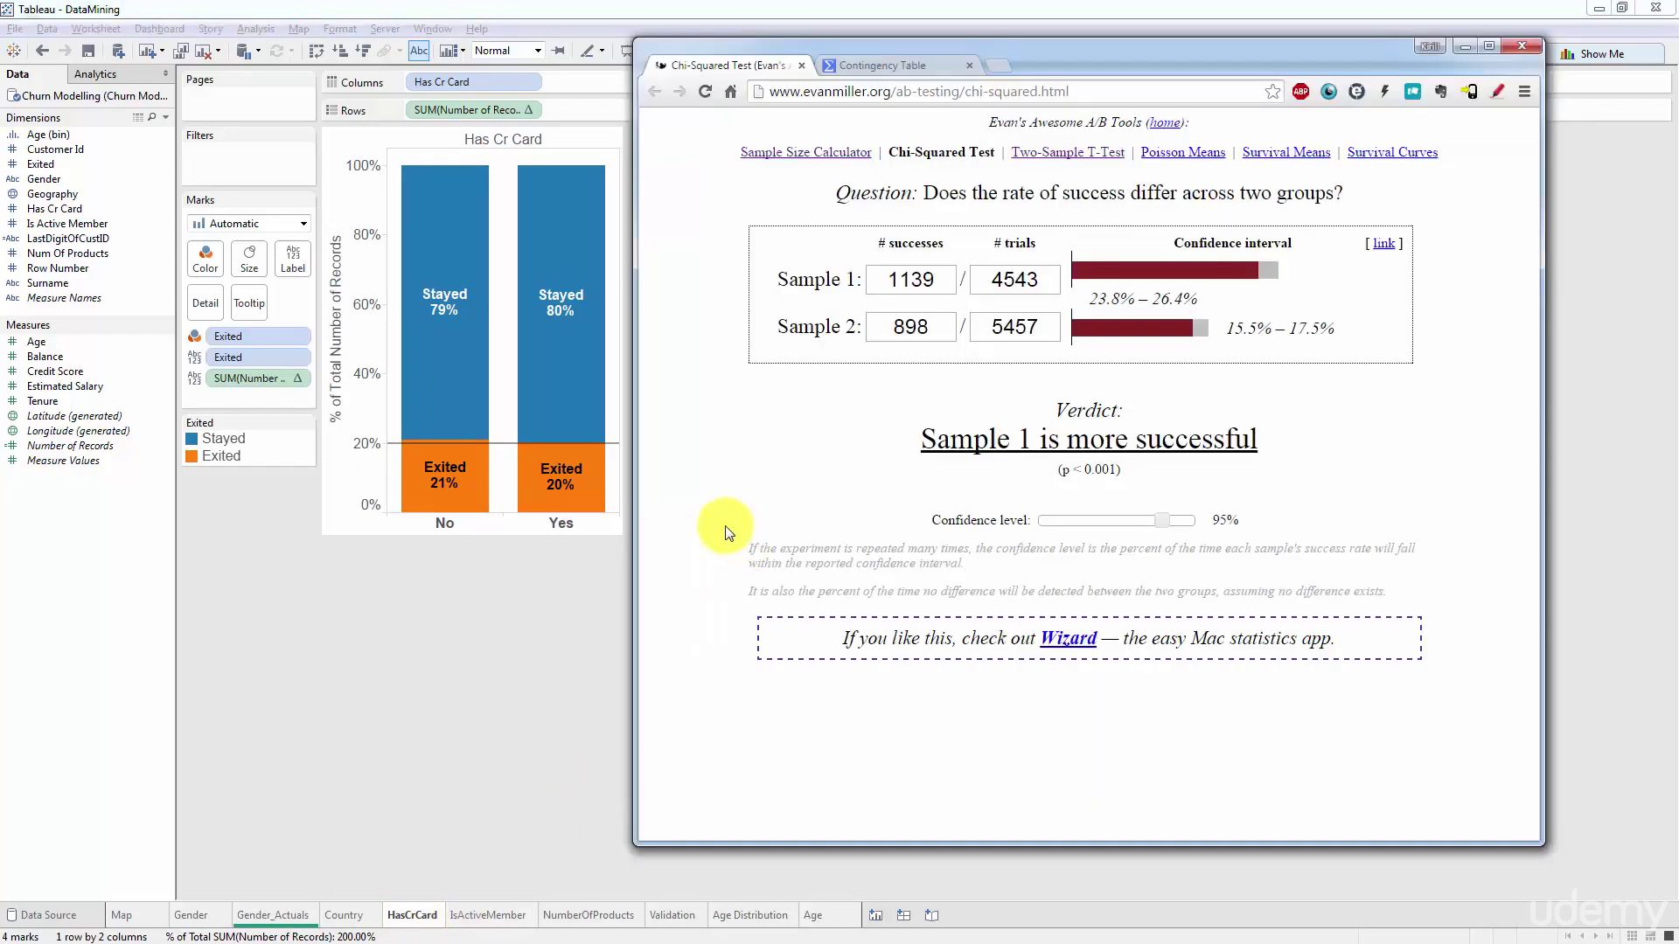
# Duplicate Gender_Actuals after HasCrCard, clear its green colour, and name it 'HasCrCard_Actuals'
pyautogui.rightClick(420, 915)
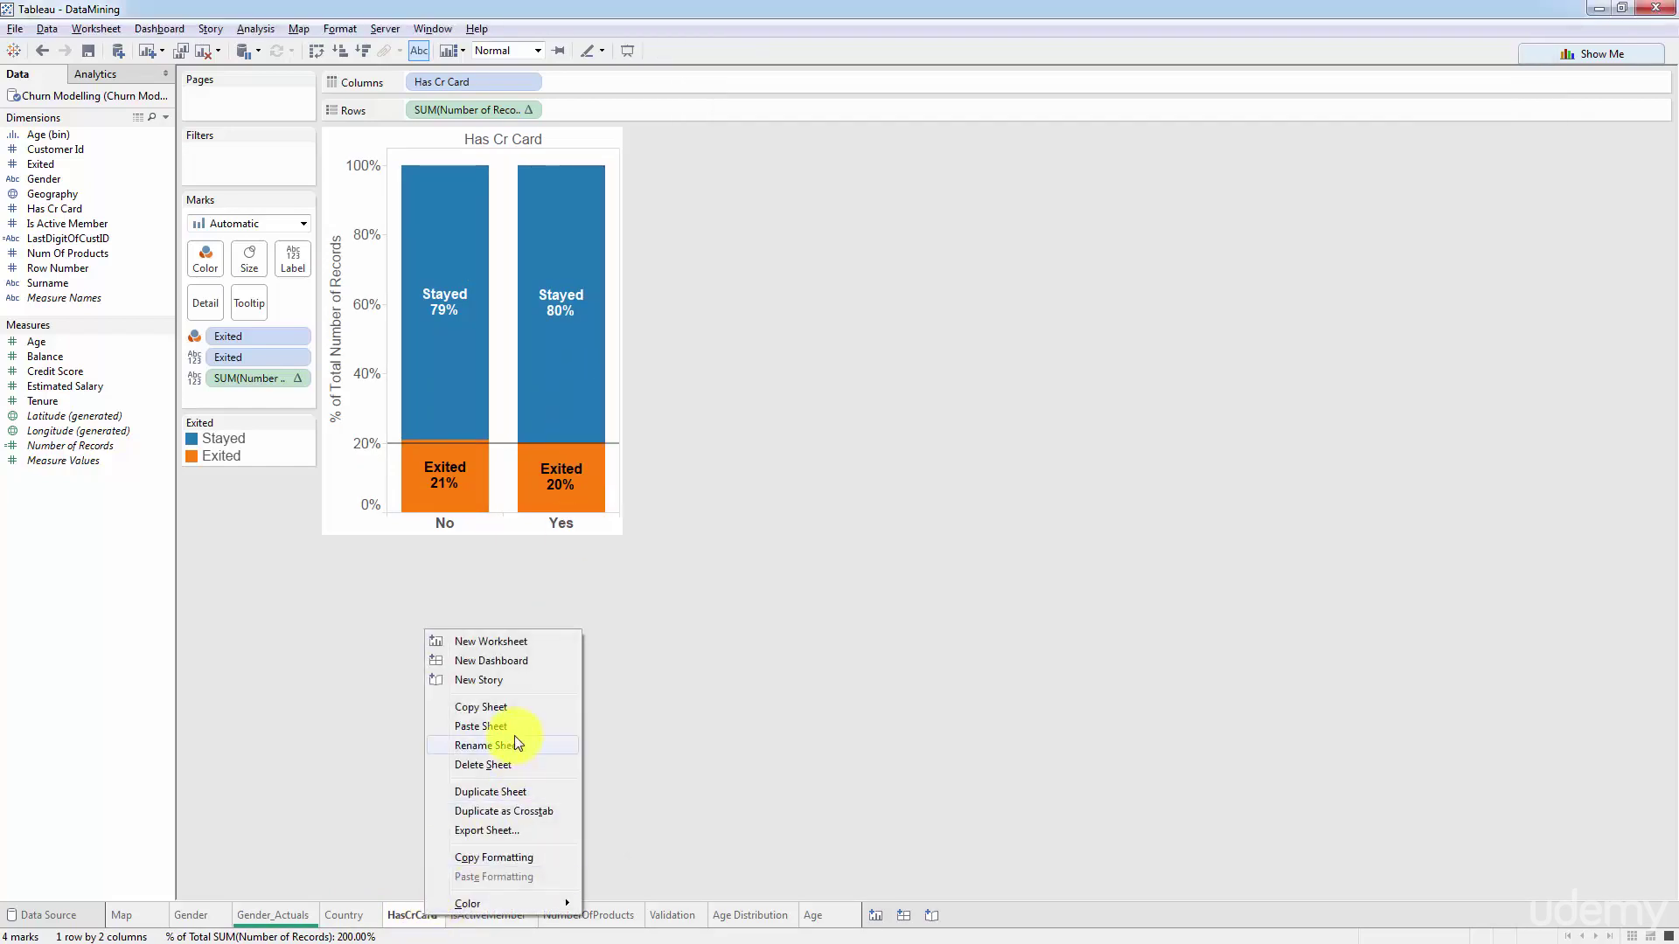
pyautogui.click(278, 914)
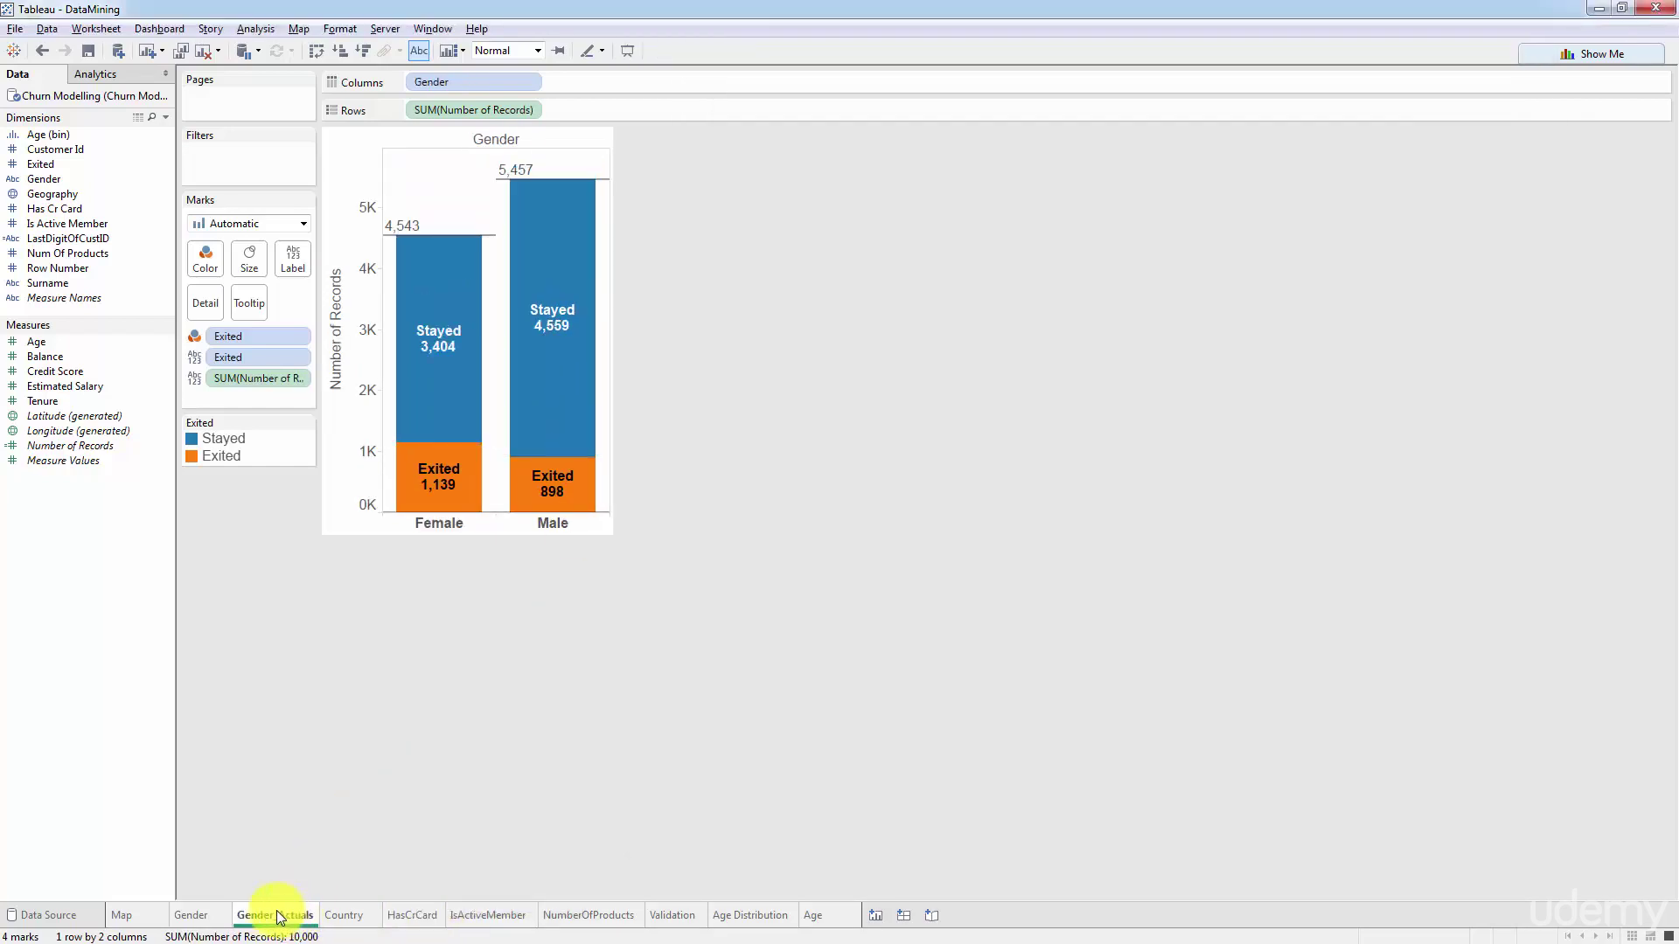
pyautogui.rightClick(278, 915)
pyautogui.click(348, 904)
pyautogui.moveTo(352, 907); pyautogui.dragTo(472, 914)
pyautogui.rightClick(472, 915)
pyautogui.moveTo(523, 899)
pyautogui.click(665, 800)
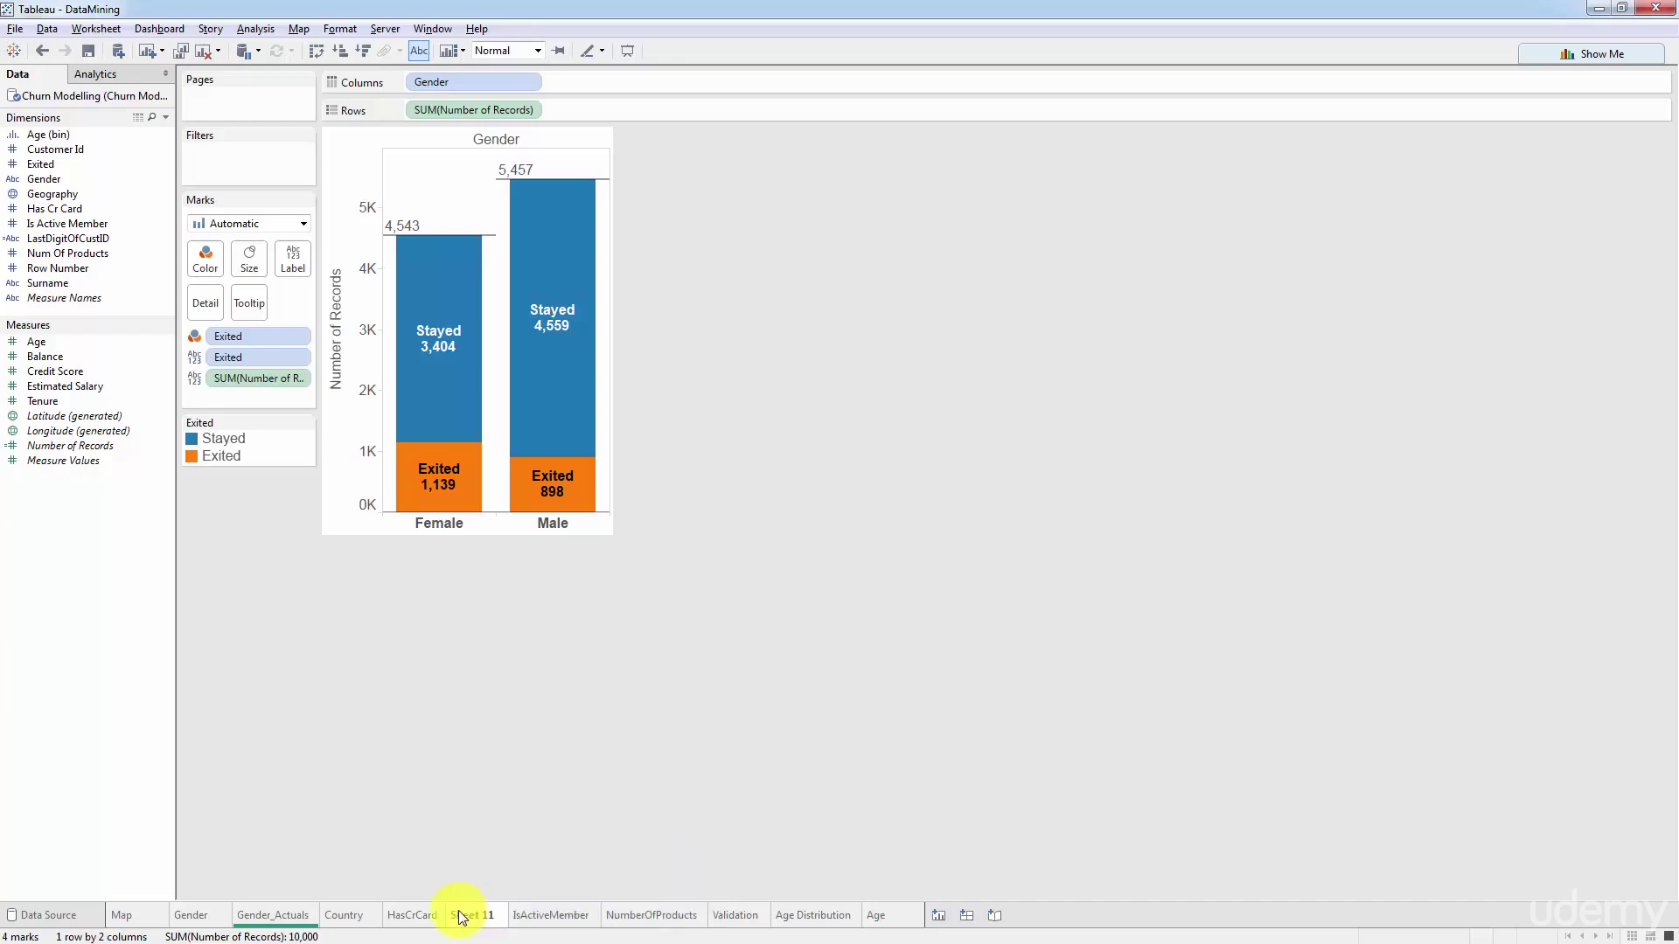
pyautogui.click(421, 916)
pyautogui.click(586, 917)
pyautogui.doubleClick(469, 914)
pyautogui.write('HasCrCard')
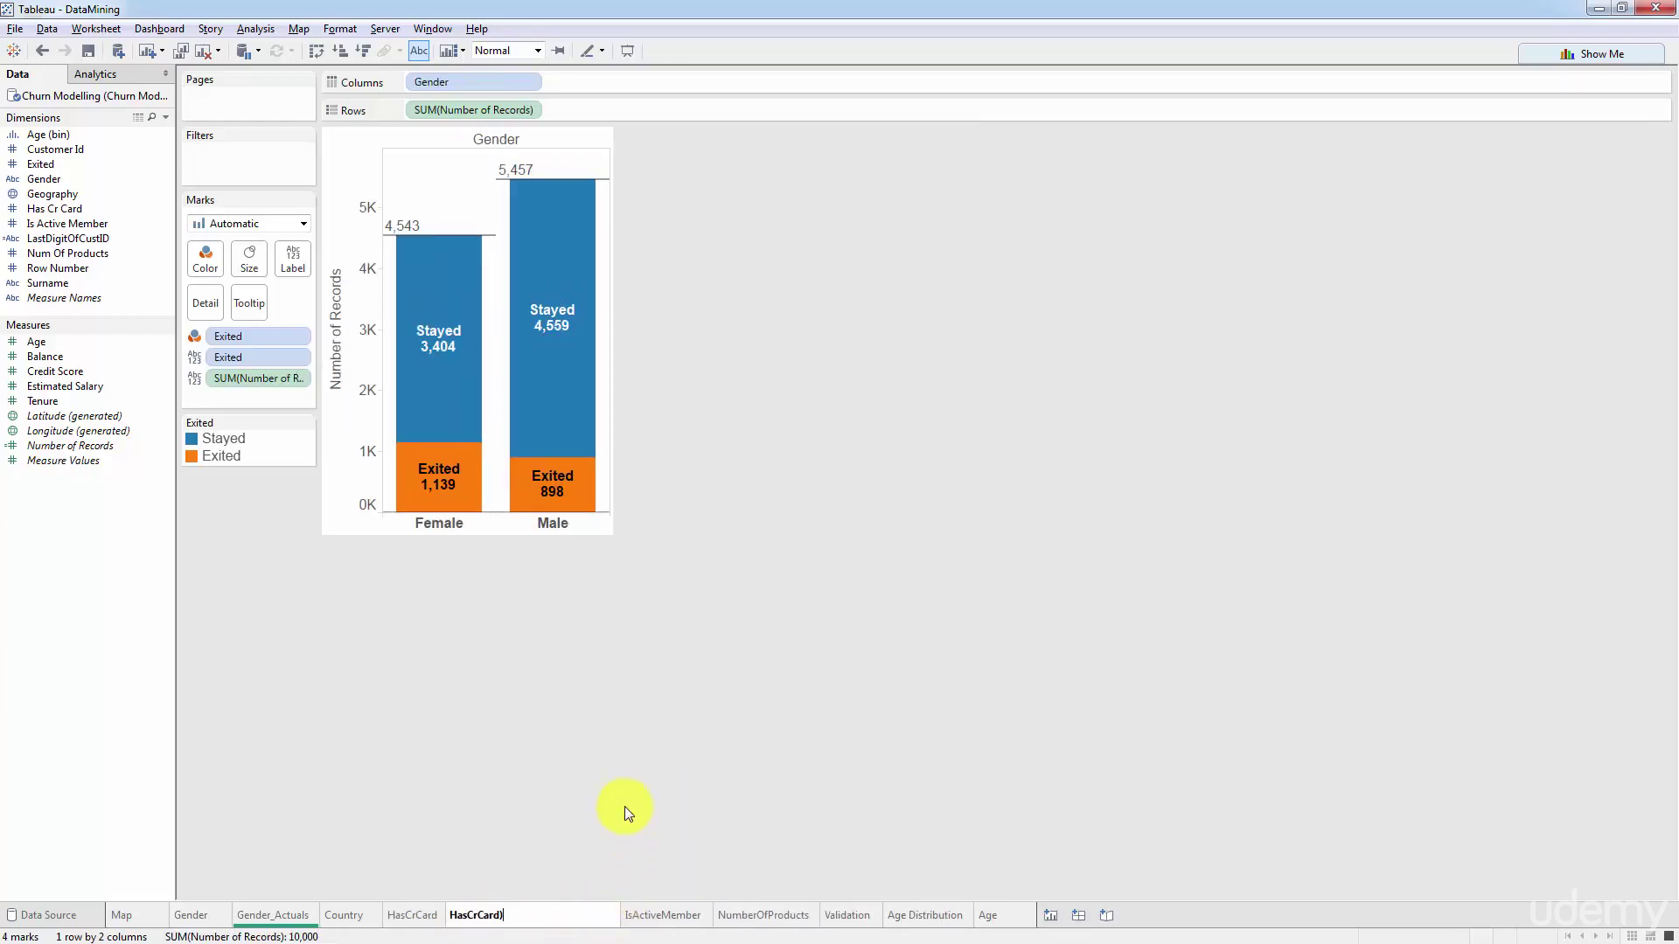
pyautogui.write('_Actuals')
pyautogui.press('Return')
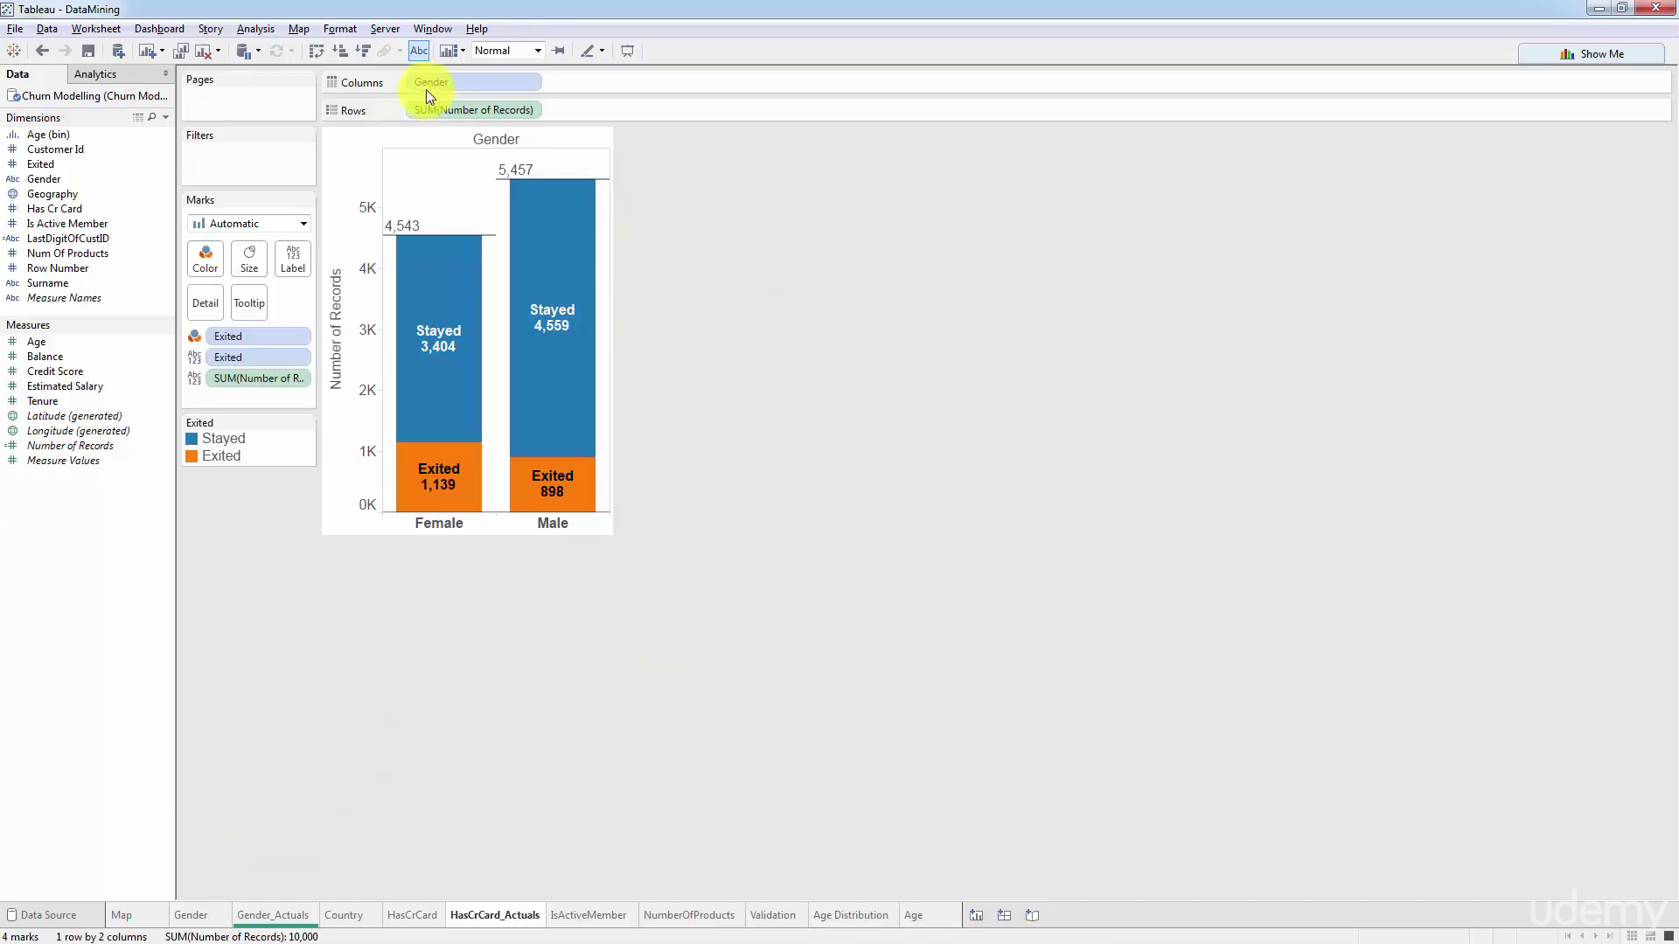
# Replace Gender with Has Cr Card on Columns, widen the bars, and drop the Exited label
pyautogui.moveTo(97, 208); pyautogui.dragTo(474, 82)
pyautogui.moveTo(479, 300); pyautogui.dragTo(616, 349)
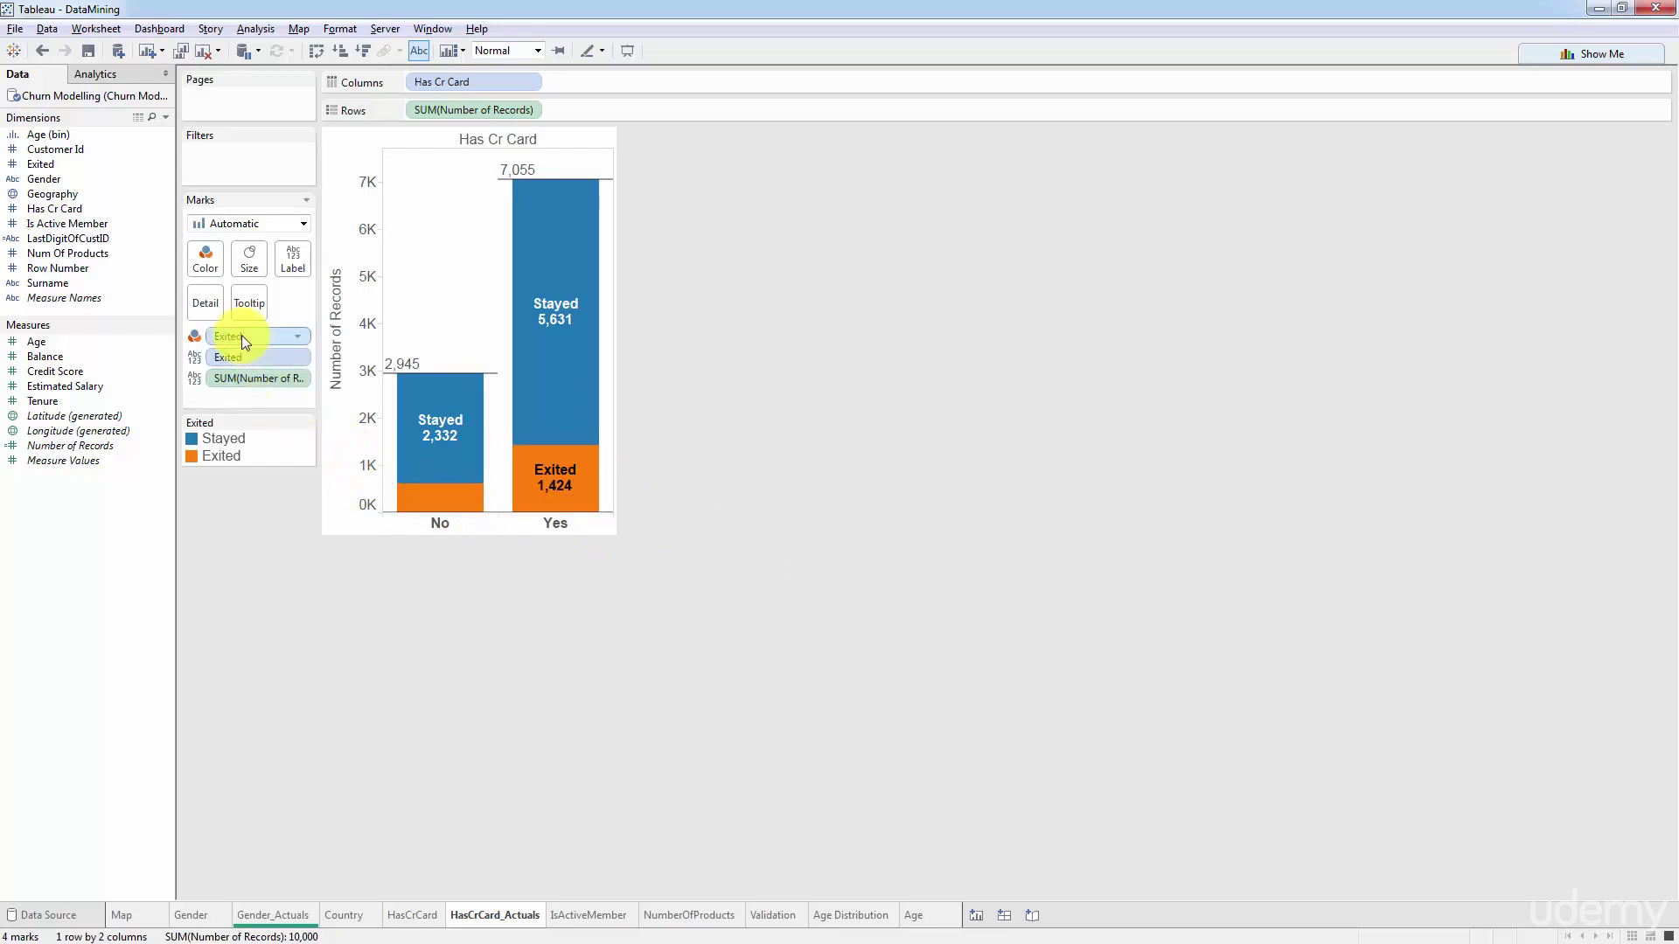
pyautogui.moveTo(237, 355); pyautogui.dragTo(268, 573)
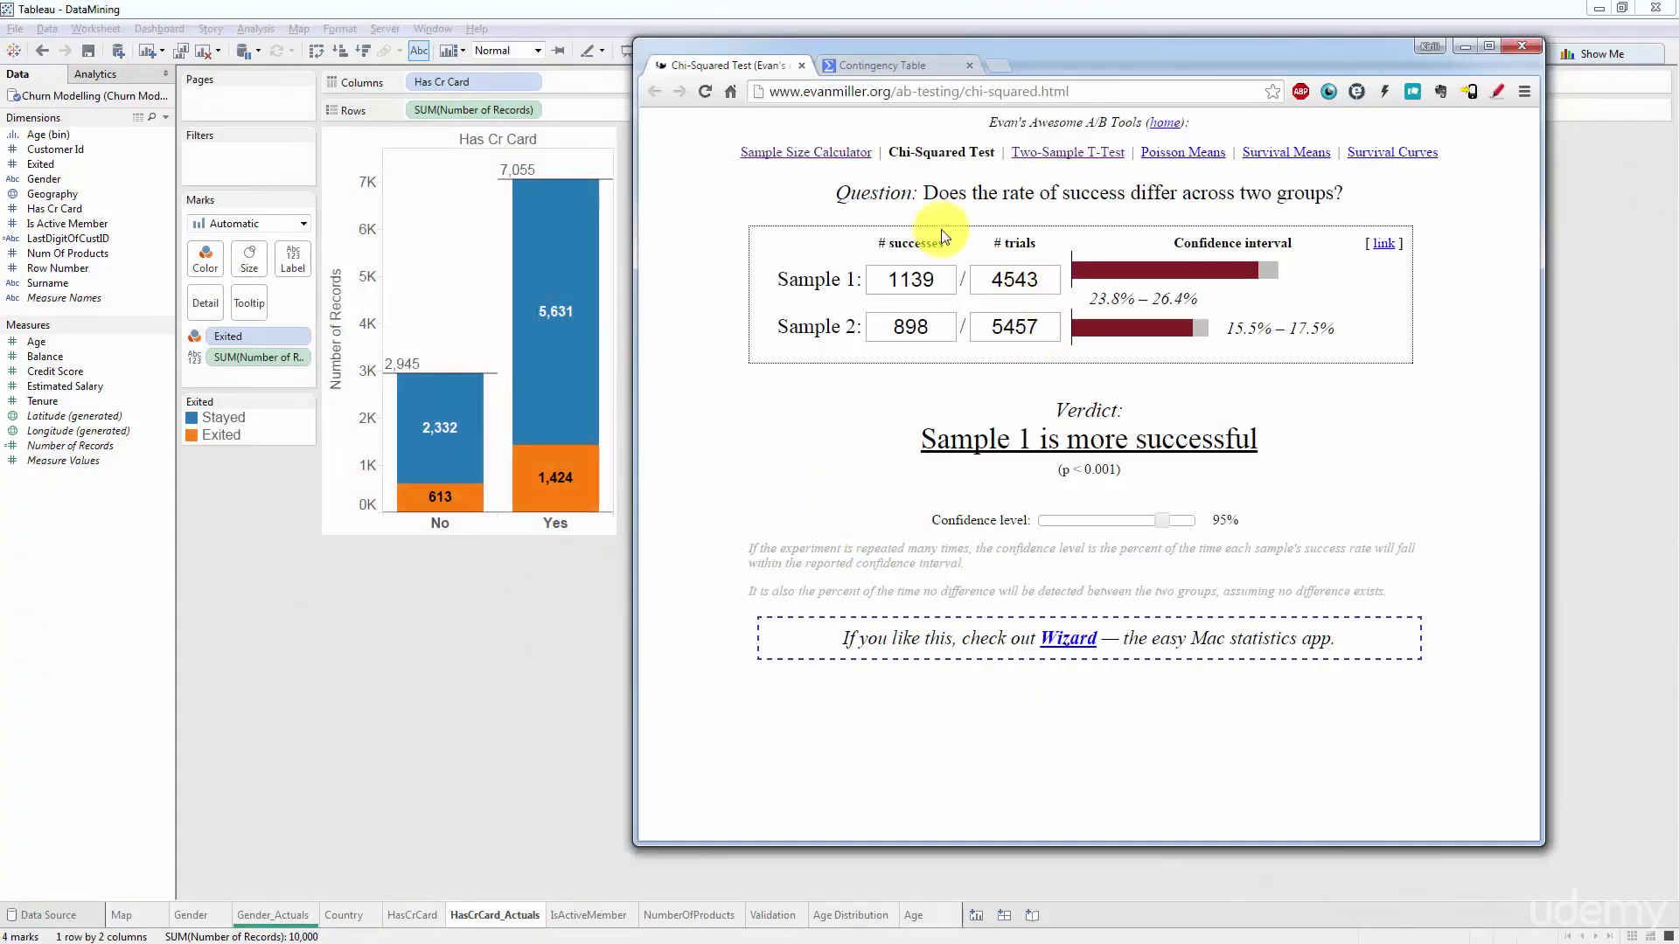
# Clear the previous successes and trials values from both sample rows
pyautogui.moveTo(1047, 58); pyautogui.dragTo(1068, 56)
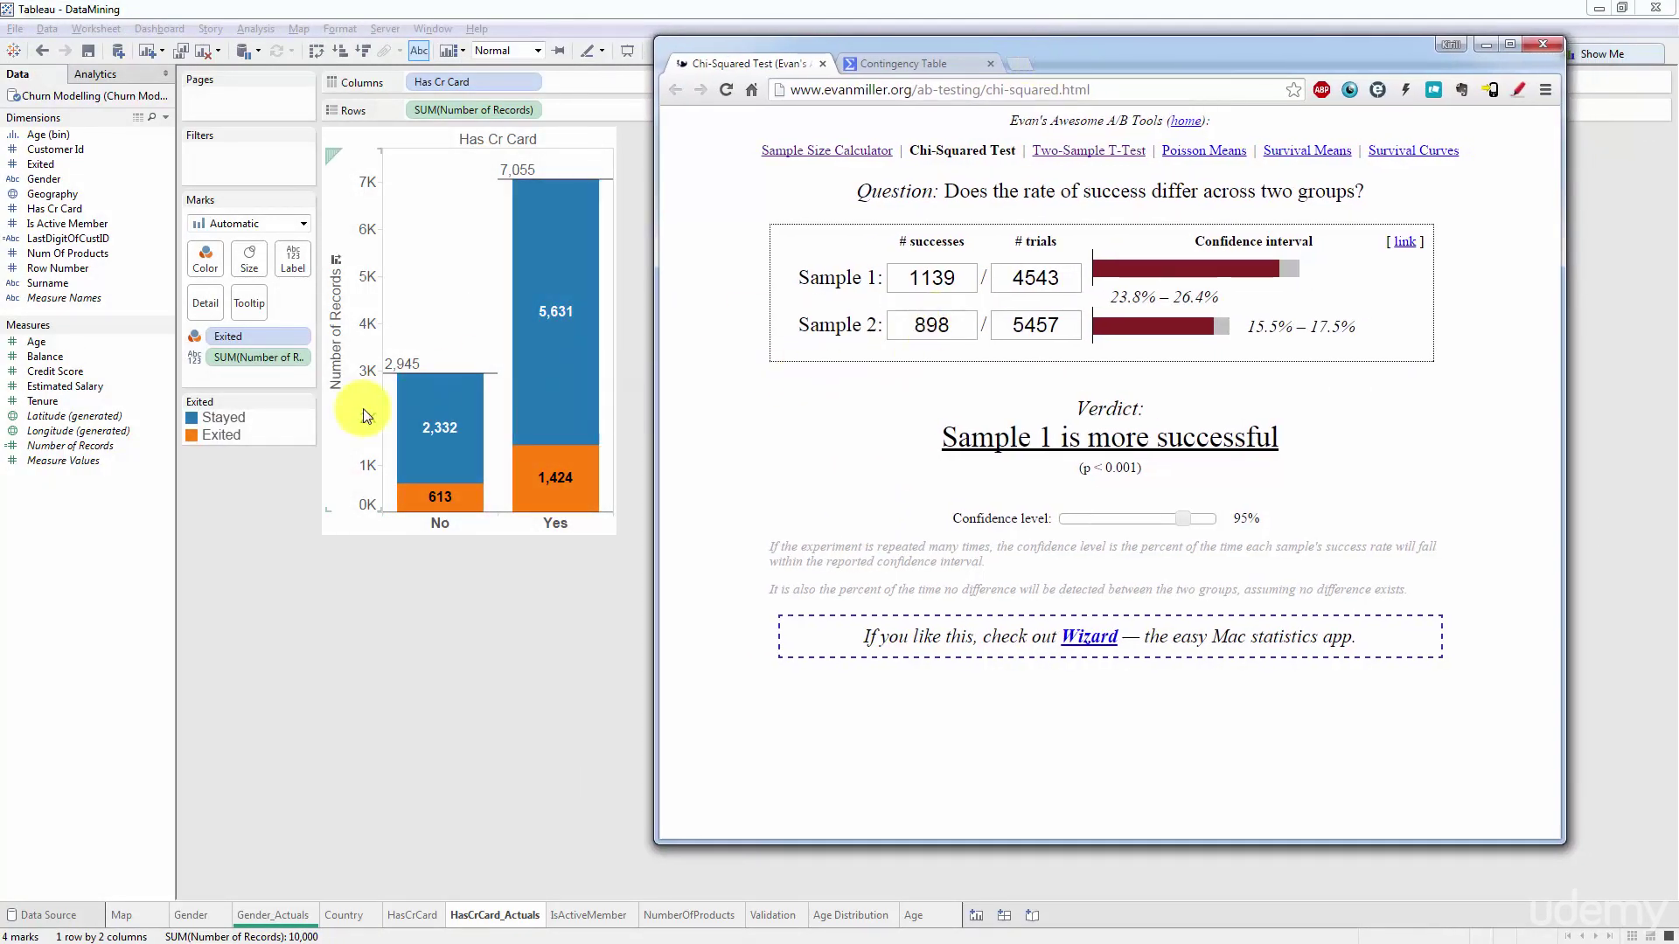
pyautogui.doubleClick(932, 278)
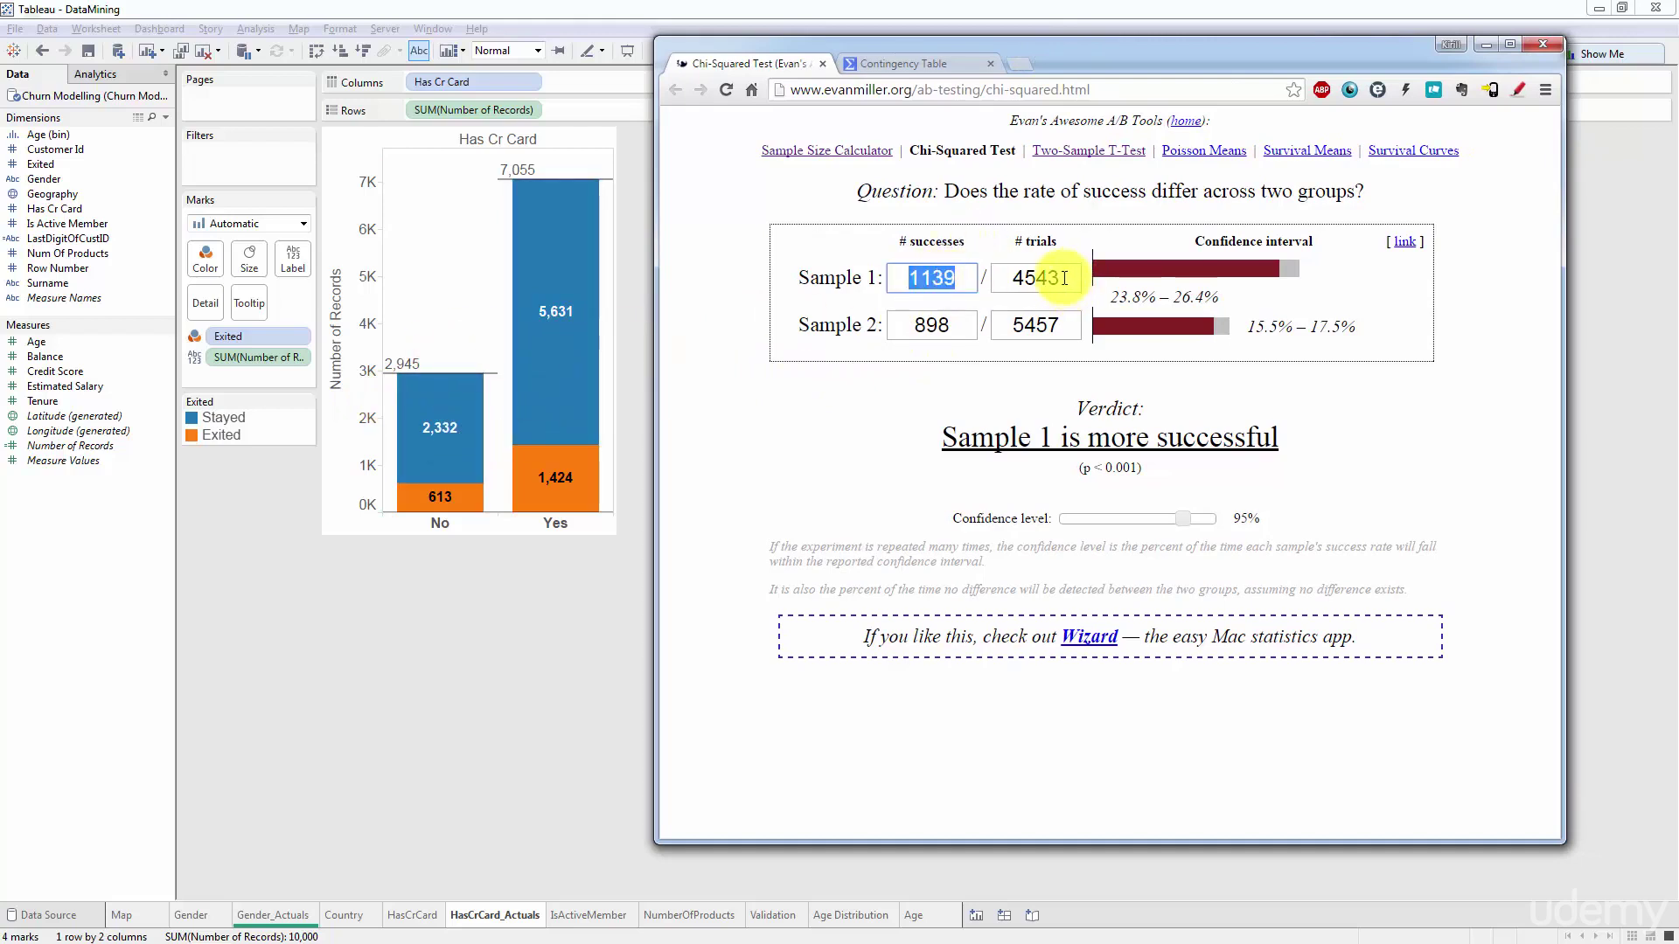
pyautogui.press('BackSpace')
pyautogui.doubleClick(1035, 267)
pyautogui.press('BackSpace')
pyautogui.doubleClick(1037, 306)
pyautogui.press('BackSpace')
pyautogui.doubleClick(929, 303)
pyautogui.press('BackSpace')
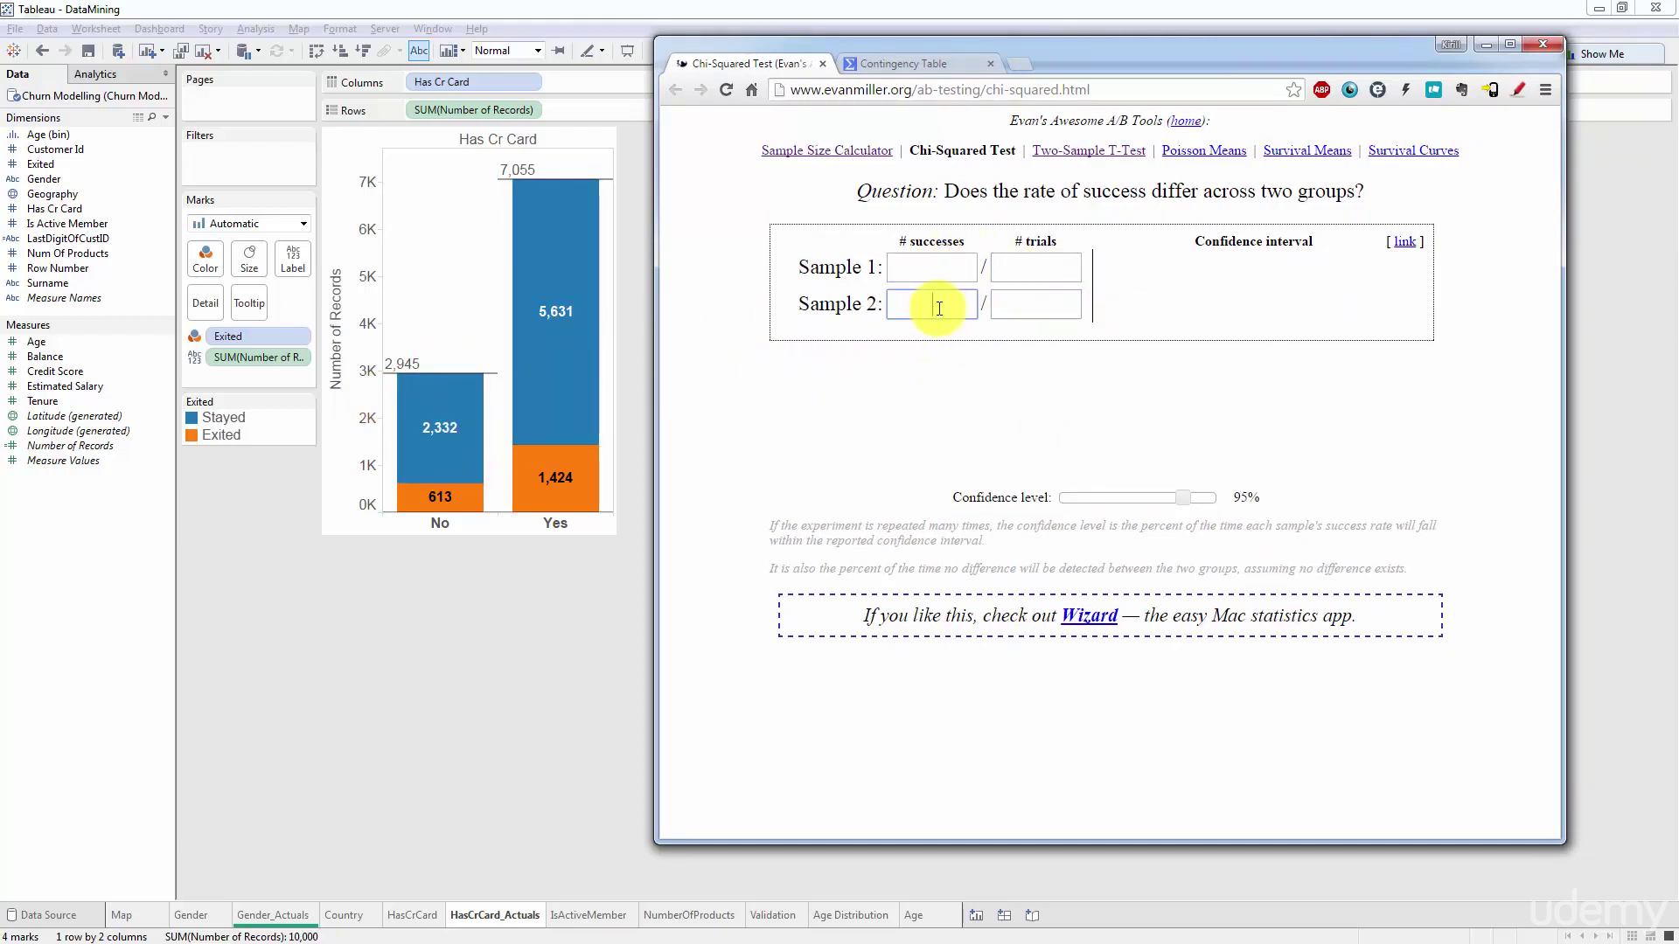
# Enter 613 of 2945 for Sample 1 and 1424 of 7055 for Sample 2
pyautogui.click(893, 267)
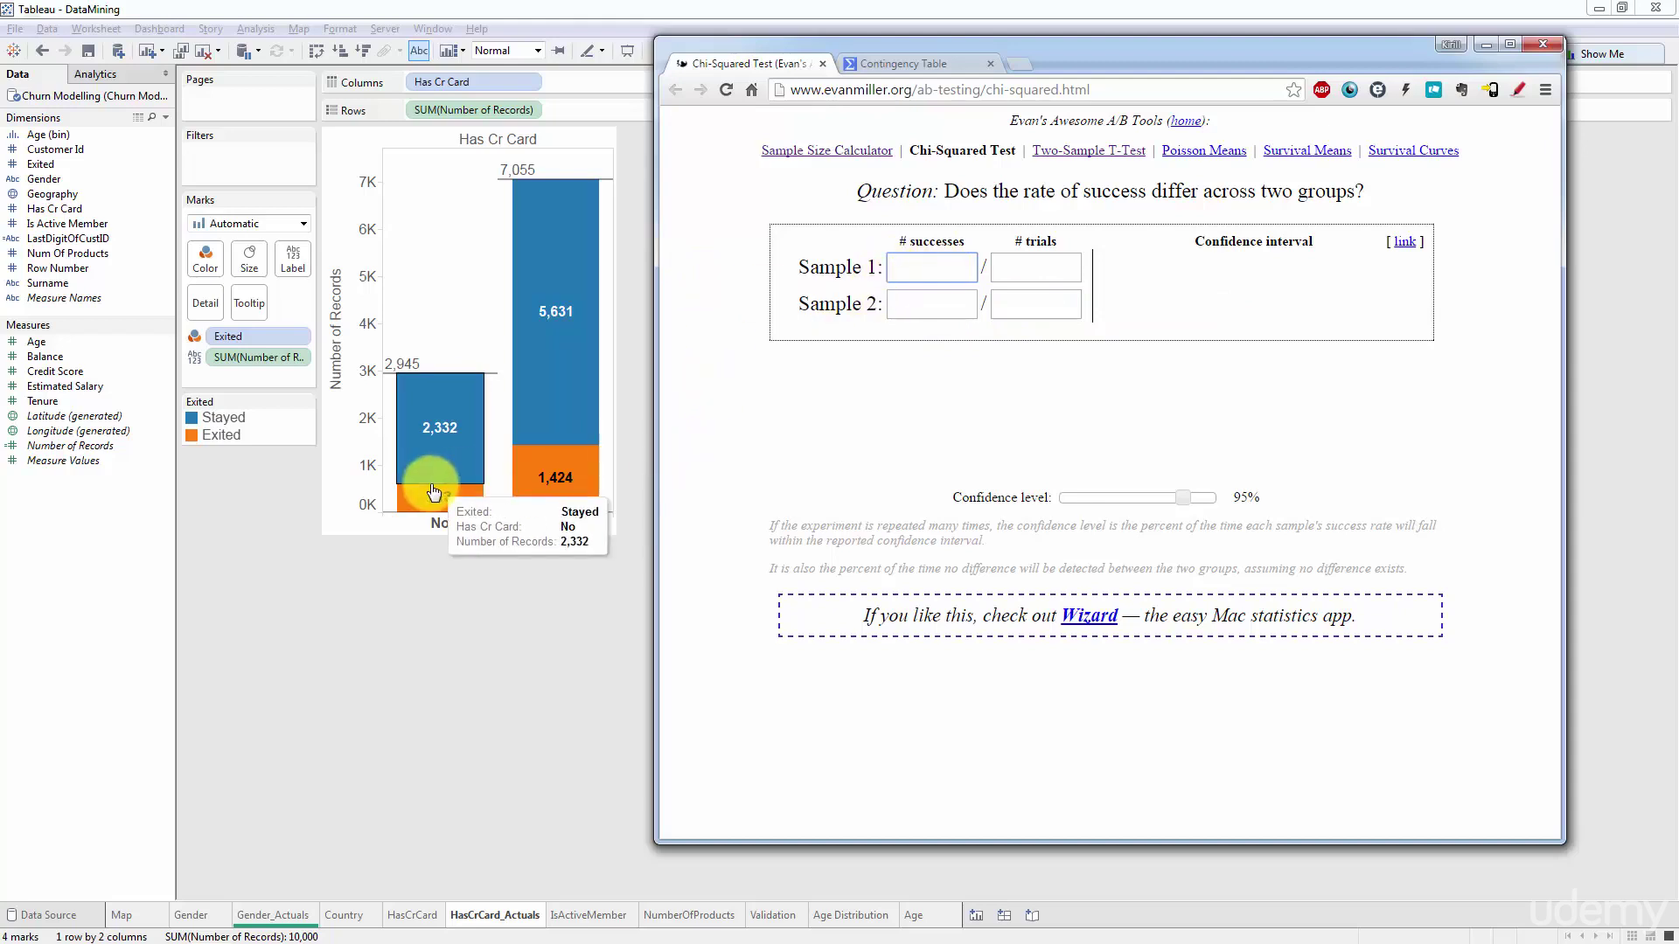
pyautogui.write('613')
pyautogui.press('Tab')
pyautogui.write('2945')
pyautogui.press('Tab')
pyautogui.write('1424')
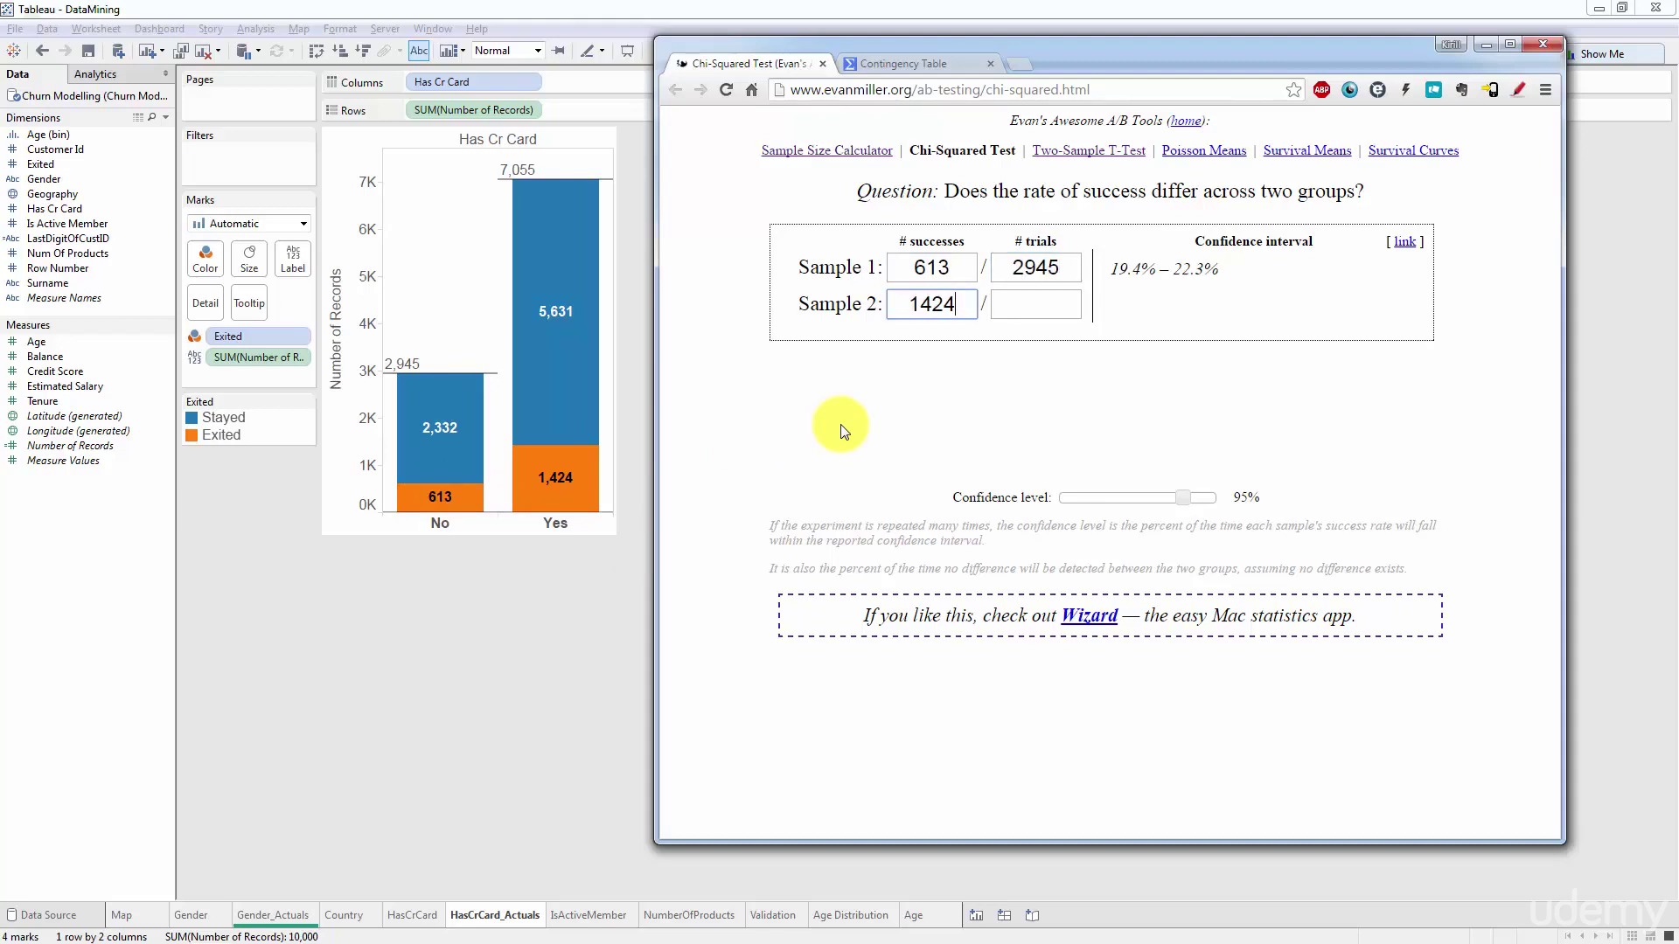
pyautogui.press('Tab')
pyautogui.write('7055')
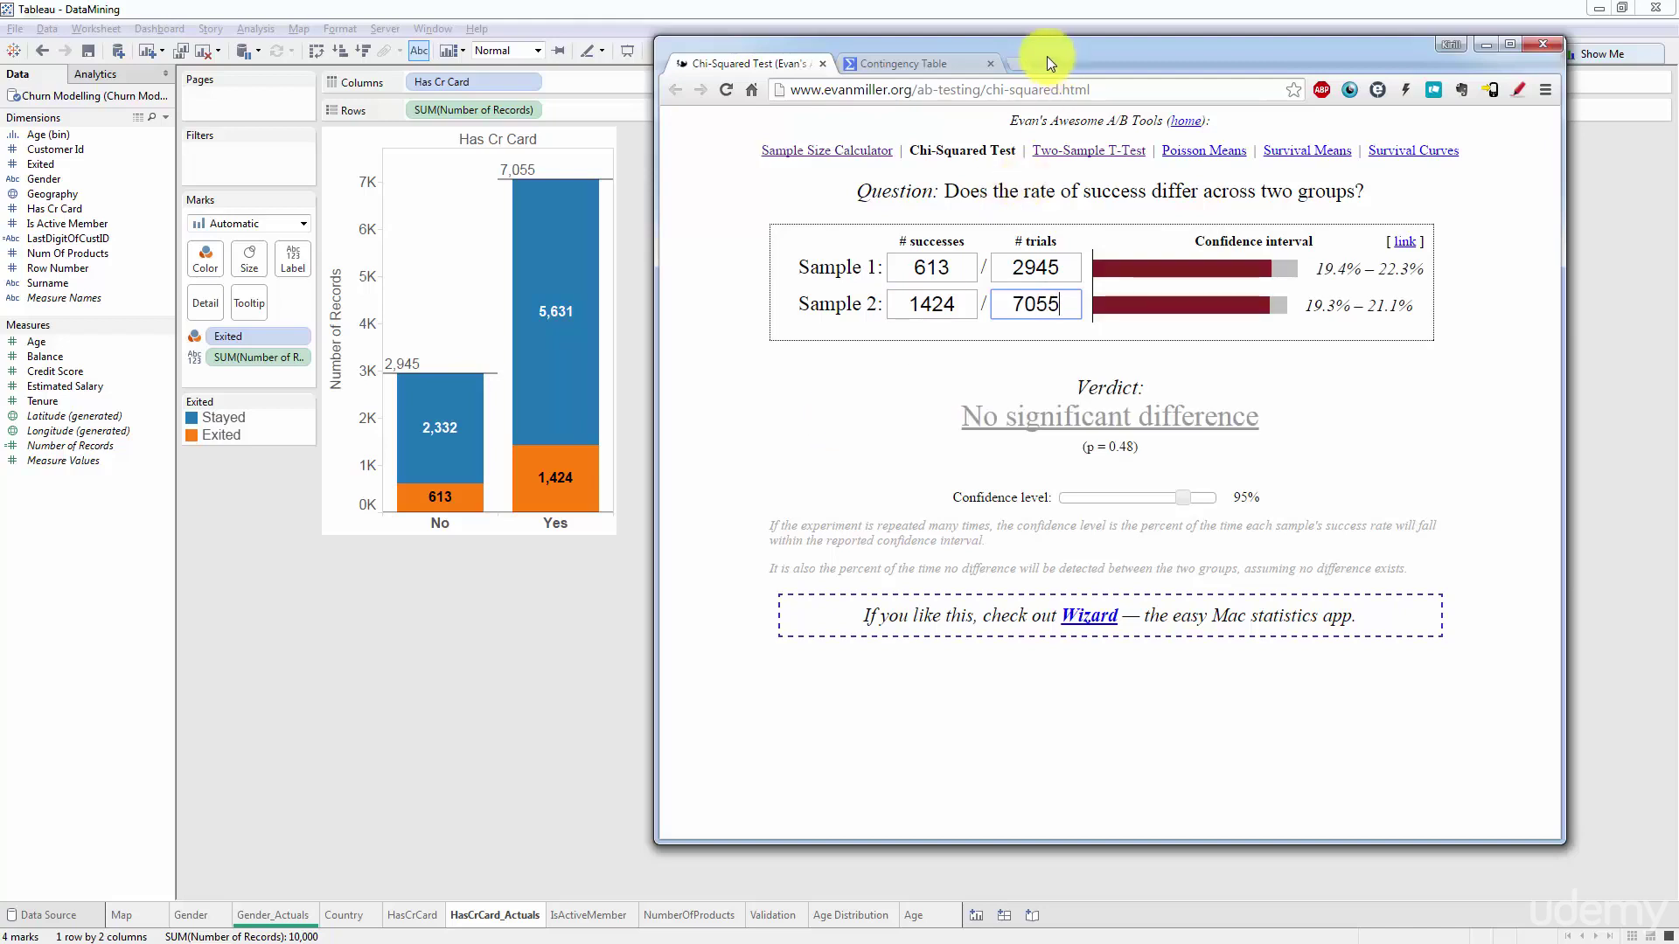
pyautogui.moveTo(1046, 56); pyautogui.dragTo(1037, 55)
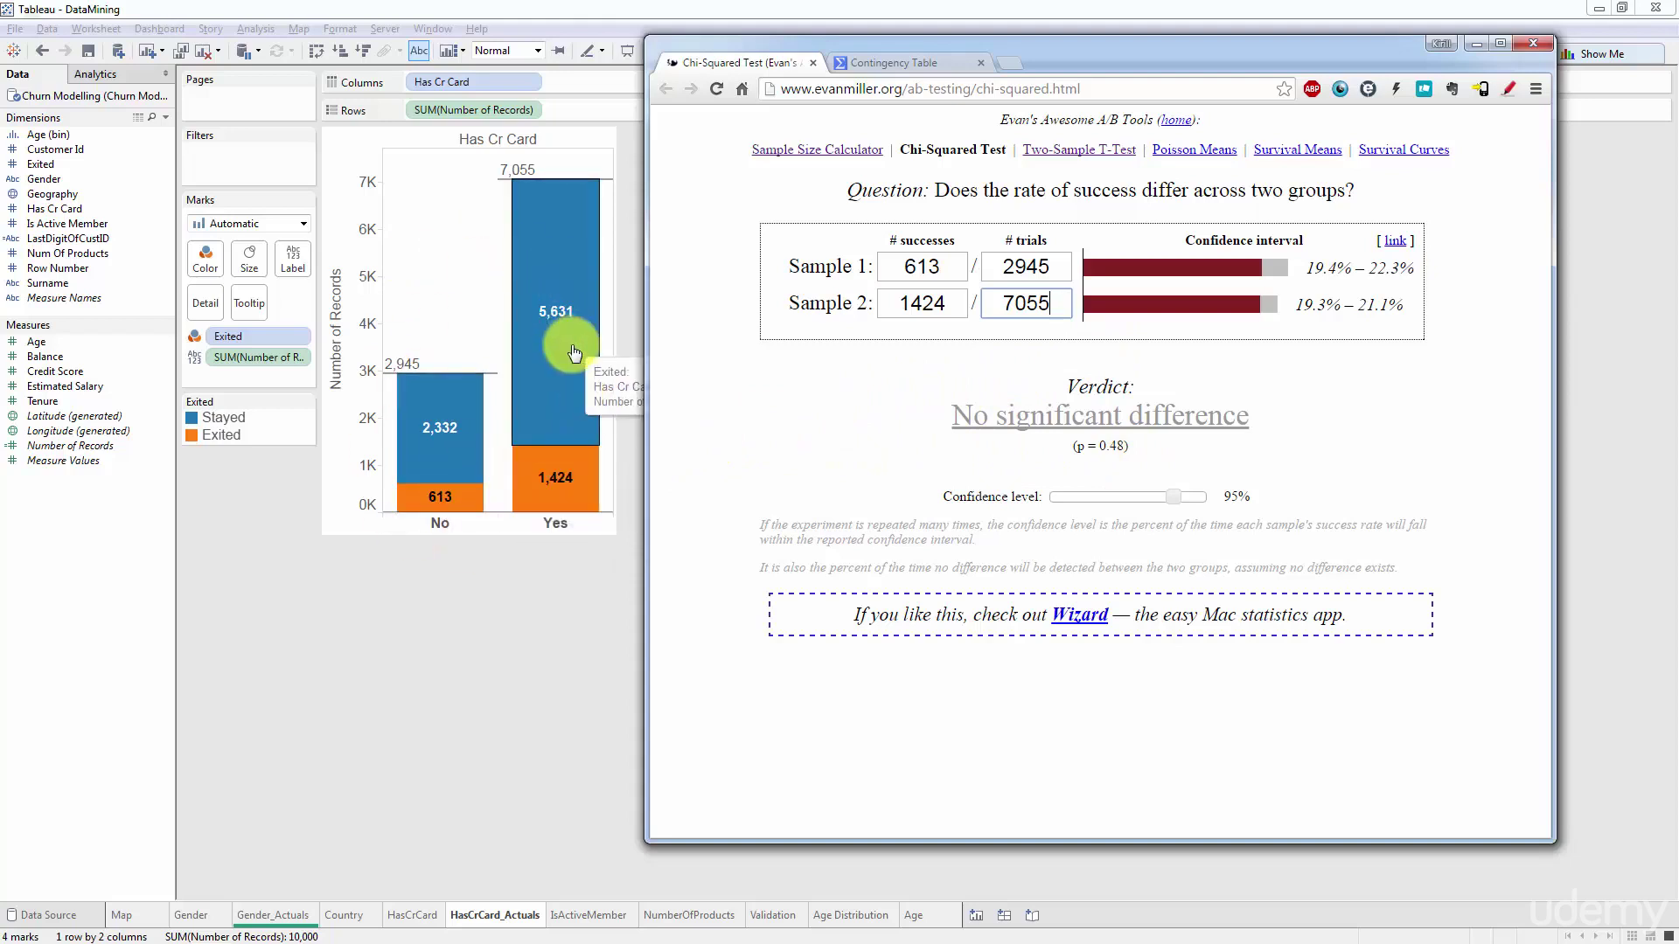
# Check the HasCrCard sheet's 21% vs 20% exit rates, then return to the chi-squared page
pyautogui.click(429, 913)
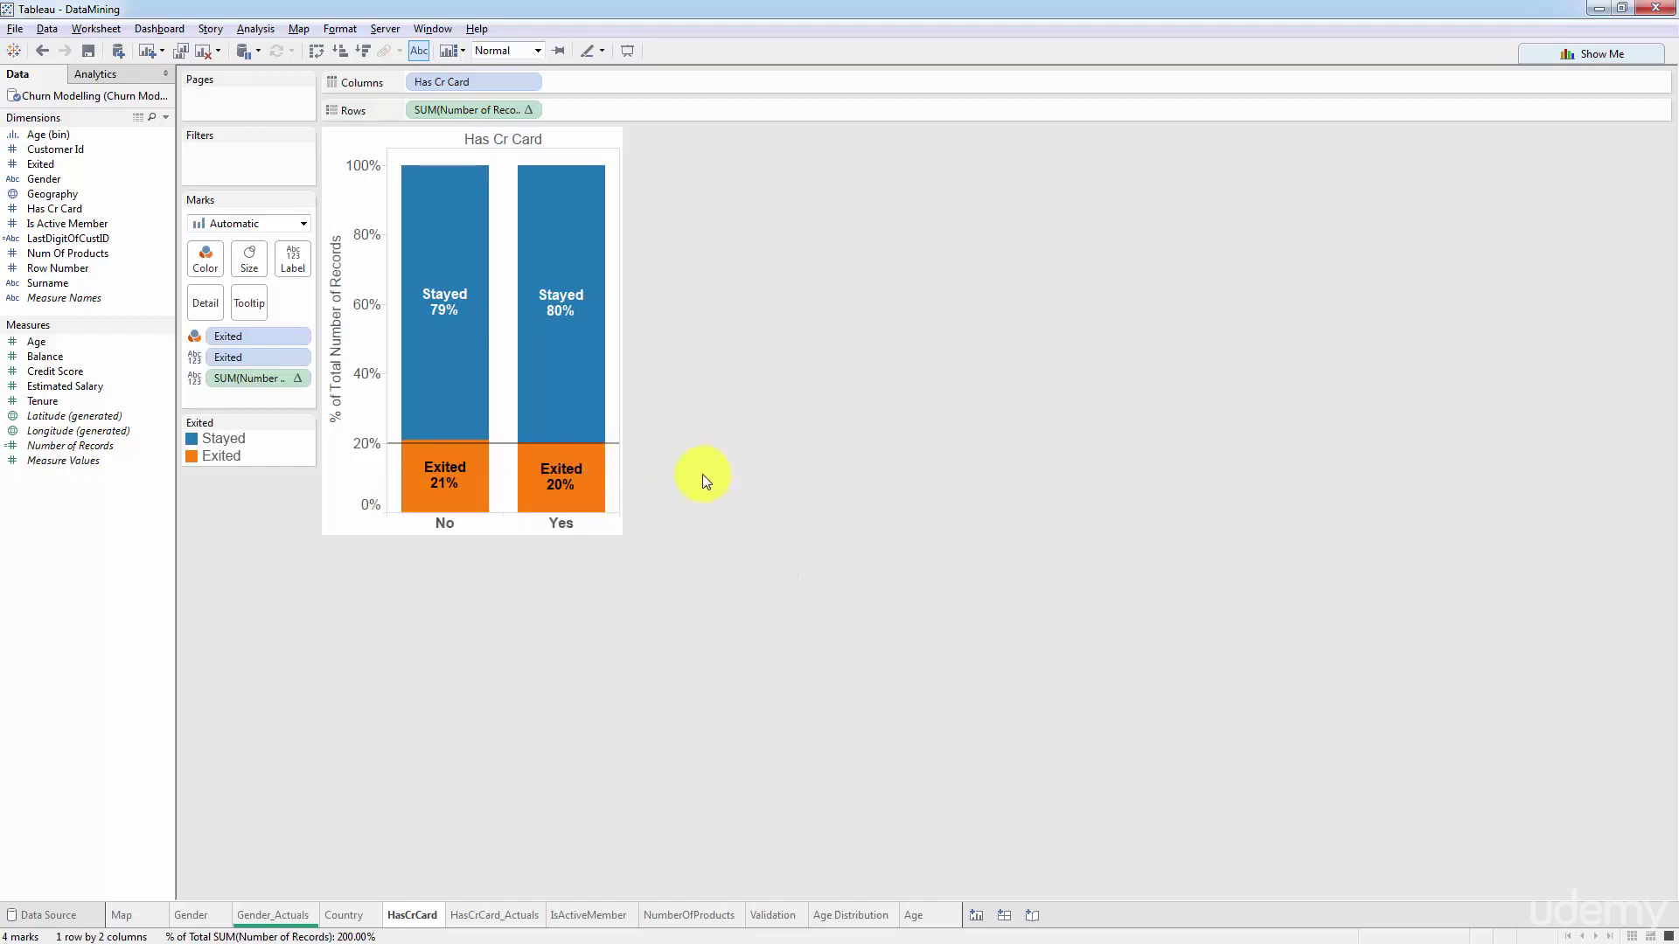
pyautogui.moveTo(432, 508)
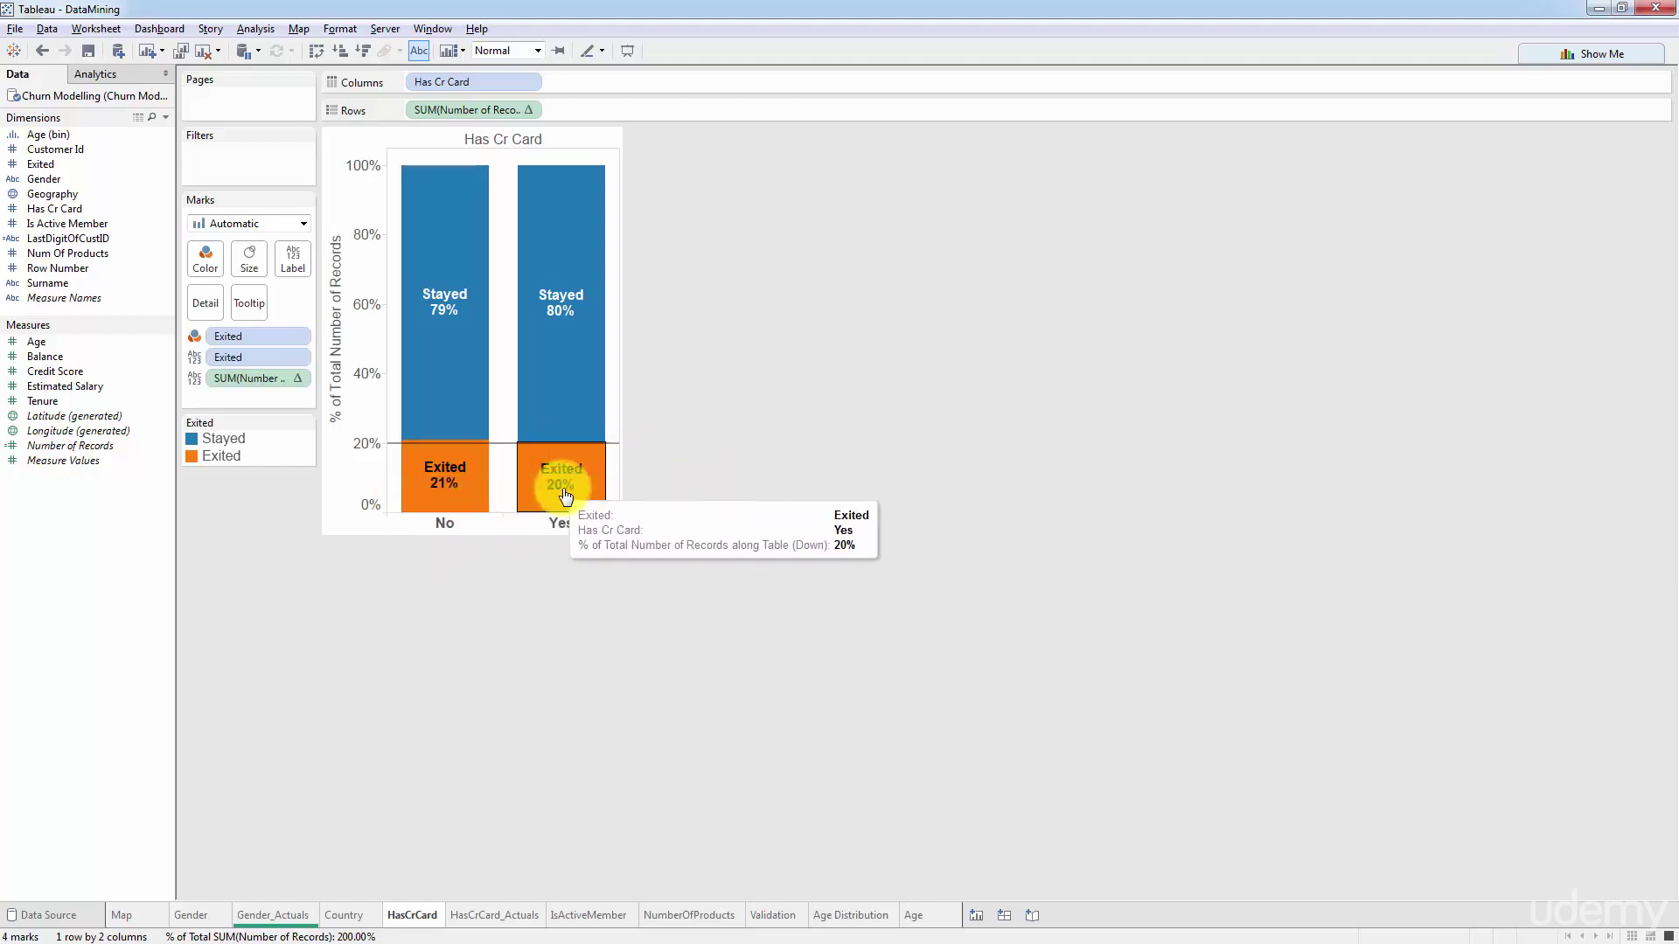
pyautogui.hotkey('alt', 'Tab')
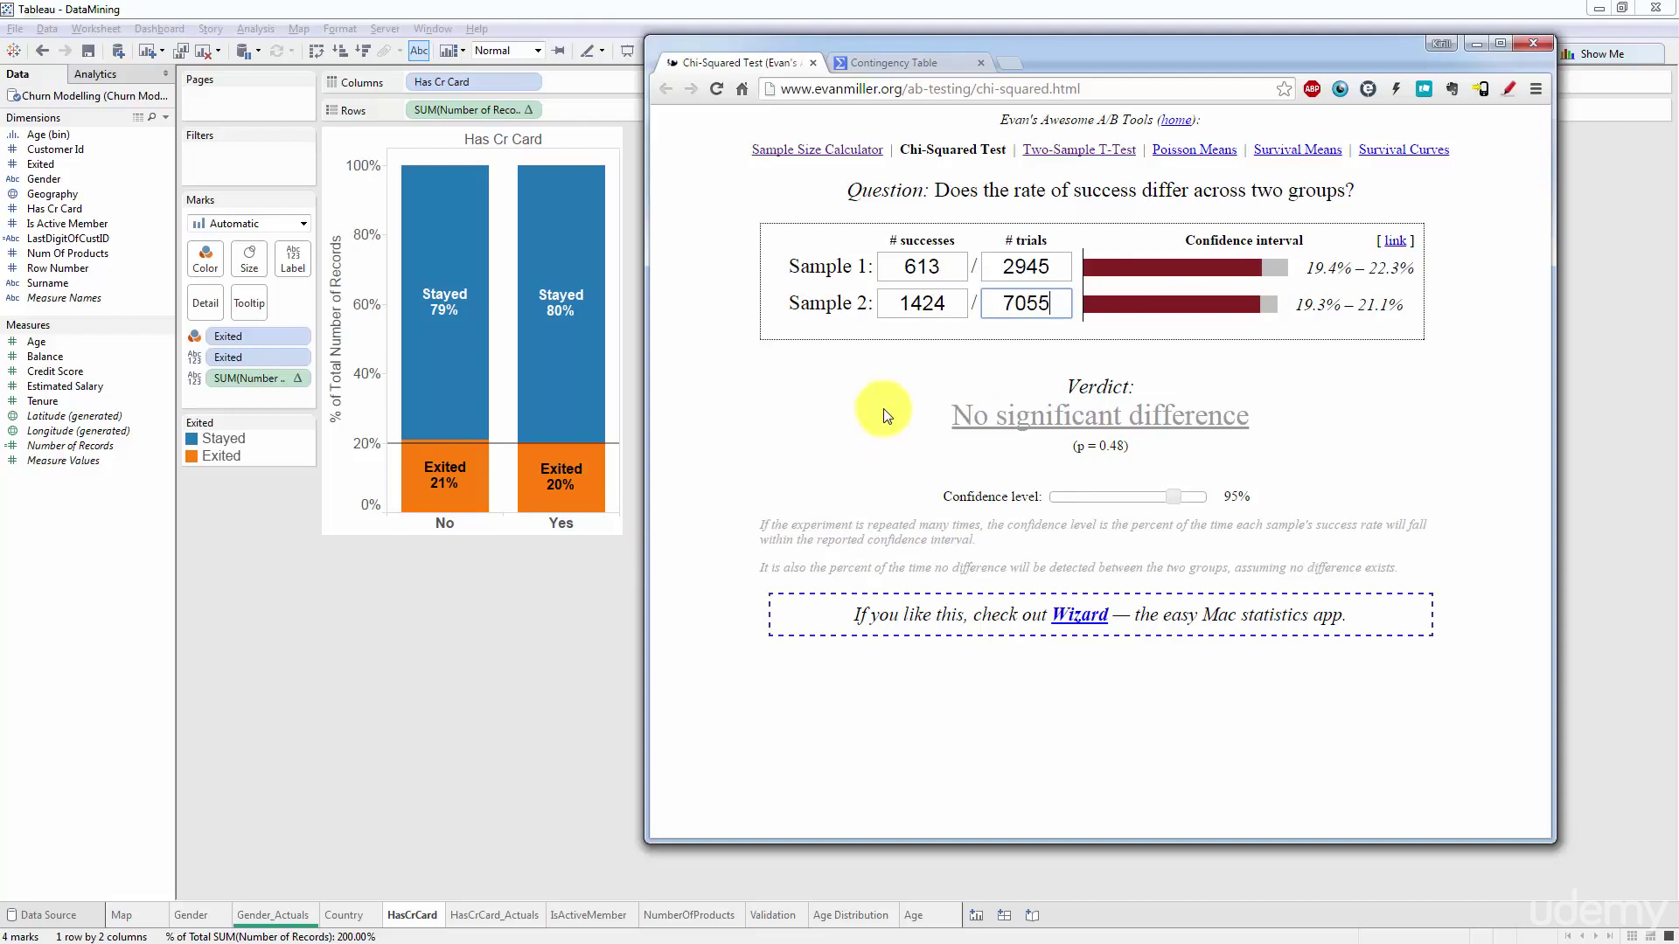
# Mark the HasCrCard_Actuals sheet tab green as validated, then return to the chi-squared page
pyautogui.click(554, 676)
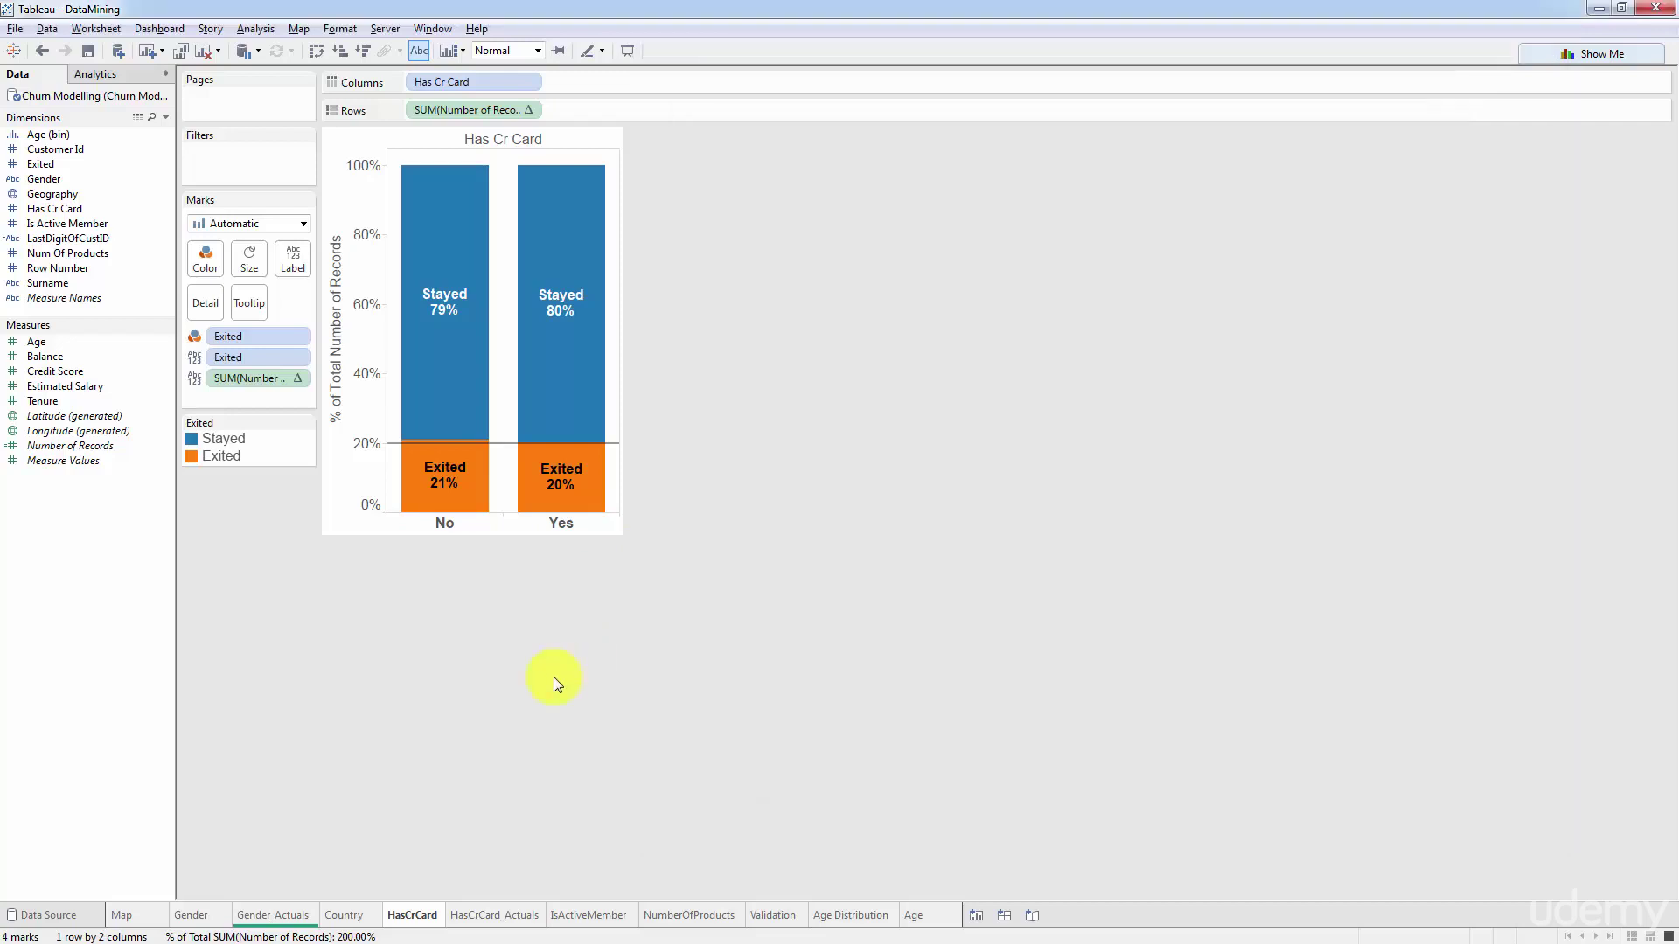
pyautogui.click(494, 914)
pyautogui.rightClick(505, 916)
pyautogui.moveTo(560, 898)
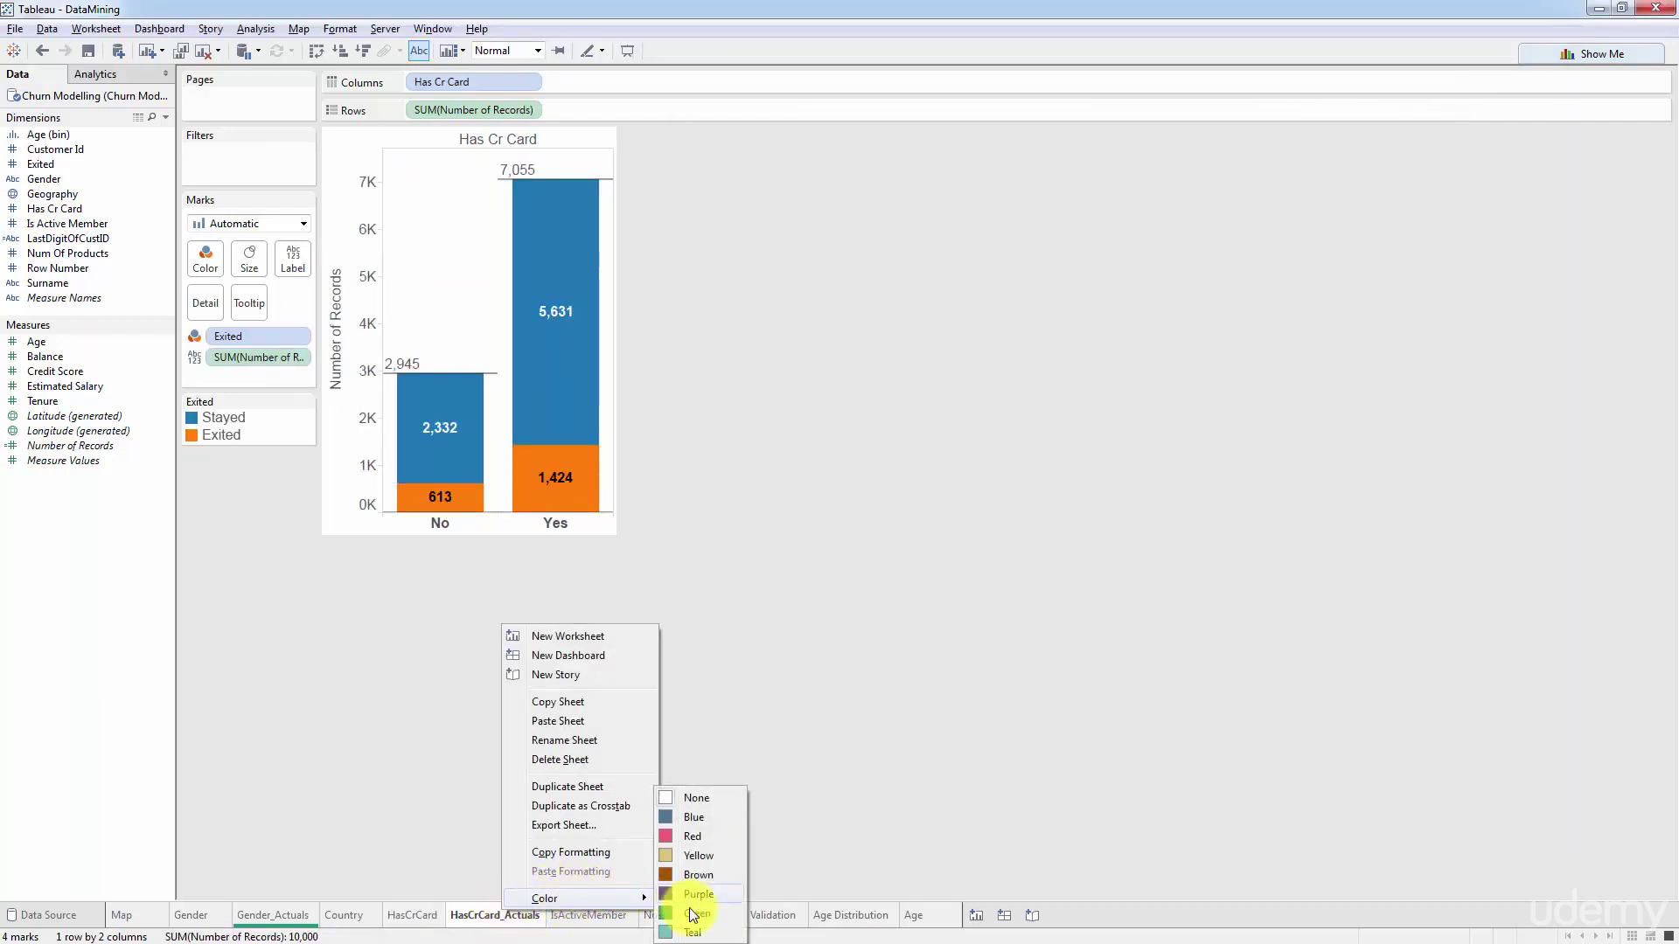
pyautogui.click(783, 923)
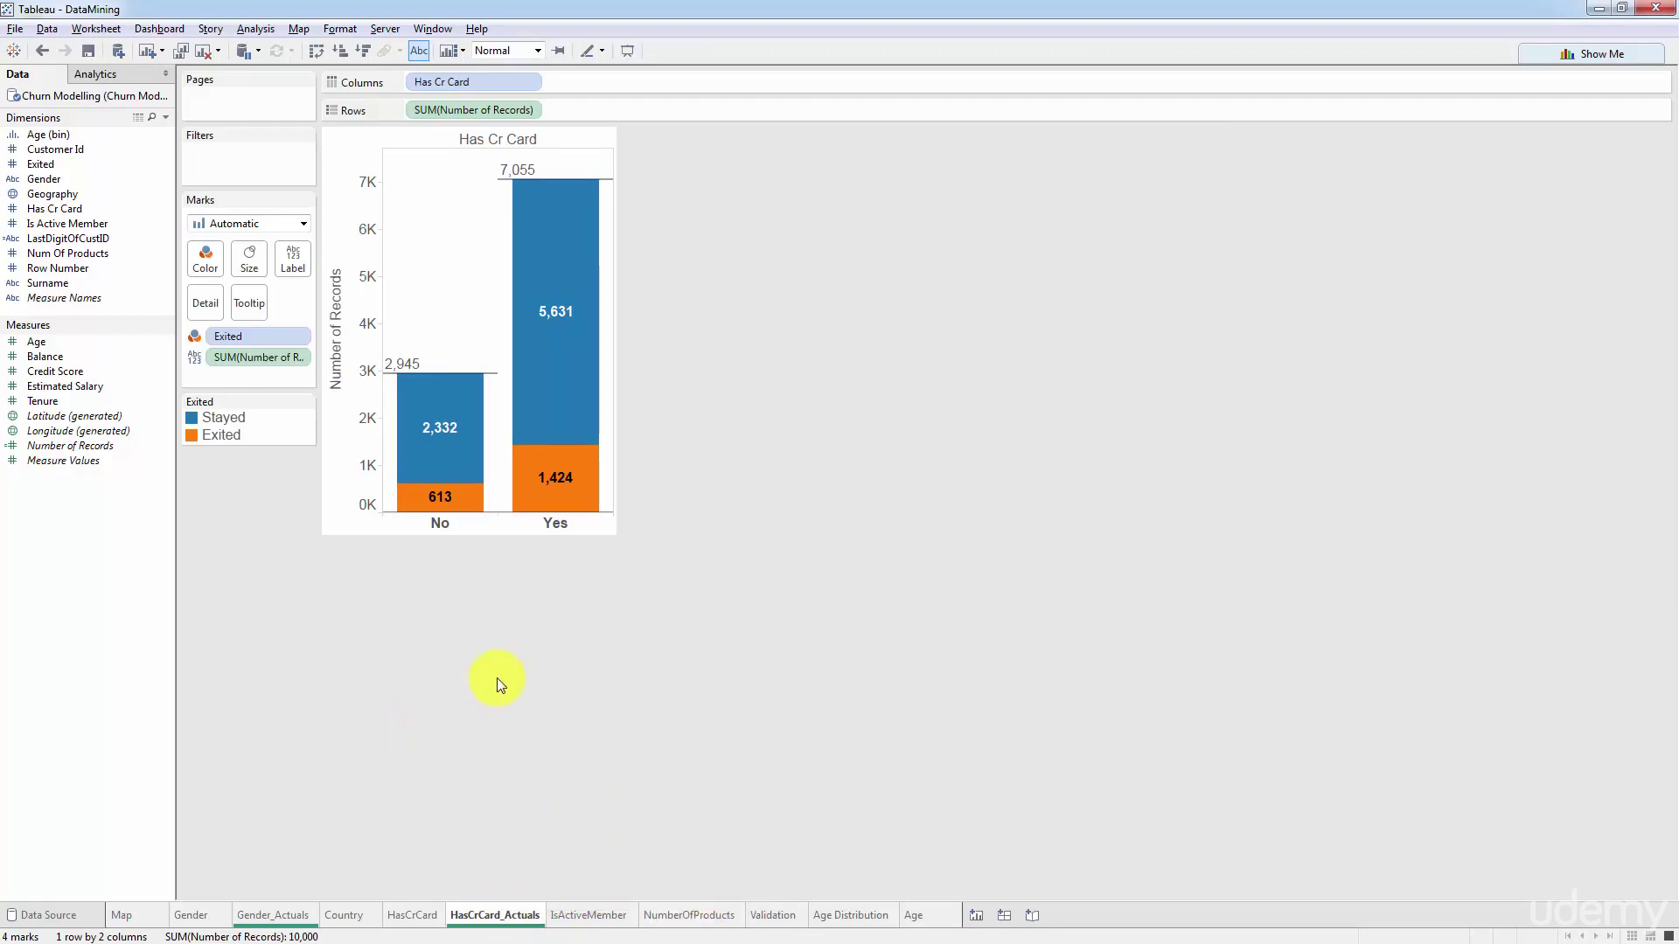
pyautogui.hotkey('alt', 'Tab')
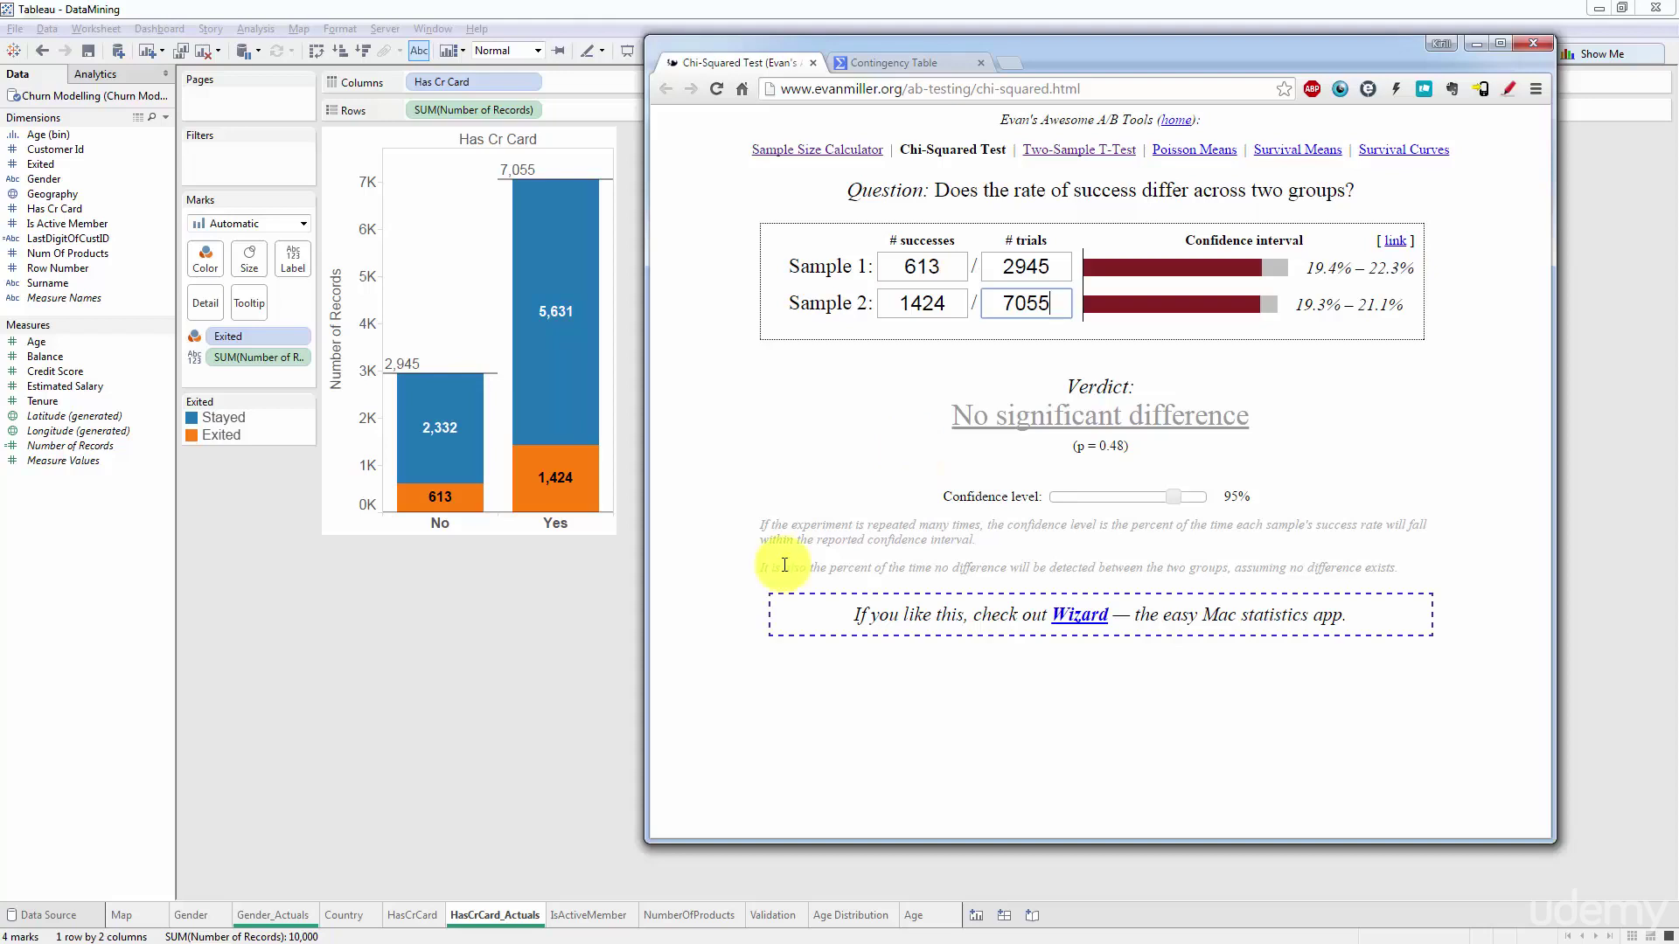
# Open the IsActiveMember sheet (27% inactive vs 14% active churn), then return to the chi-squared page
pyautogui.click(501, 754)
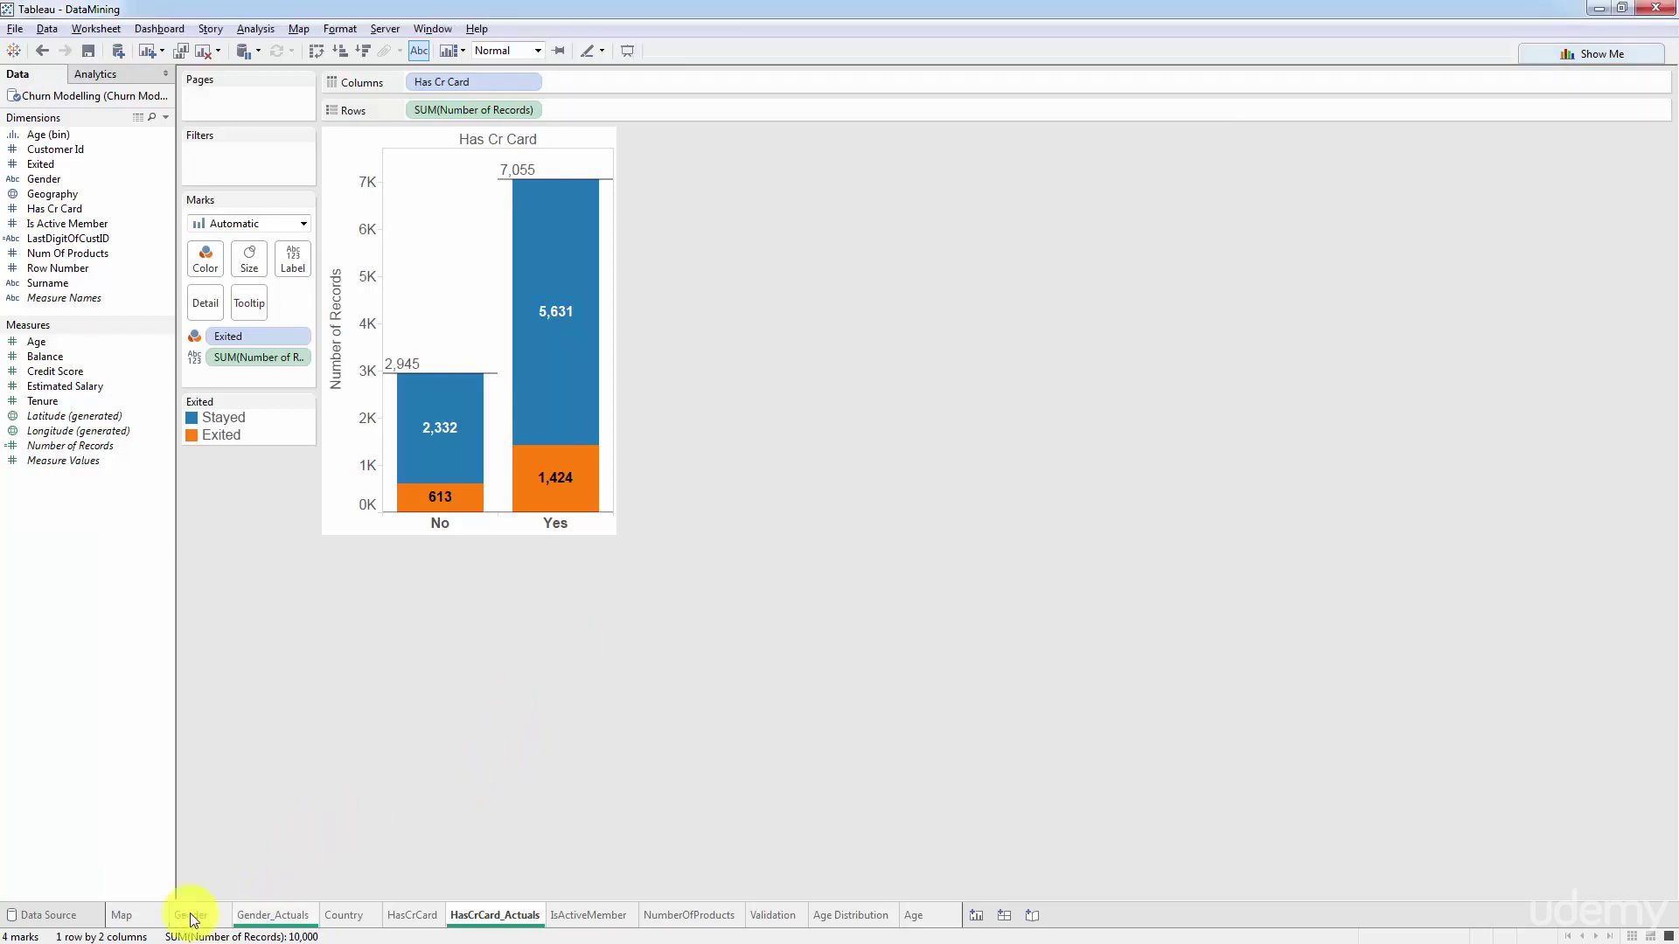
pyautogui.click(608, 916)
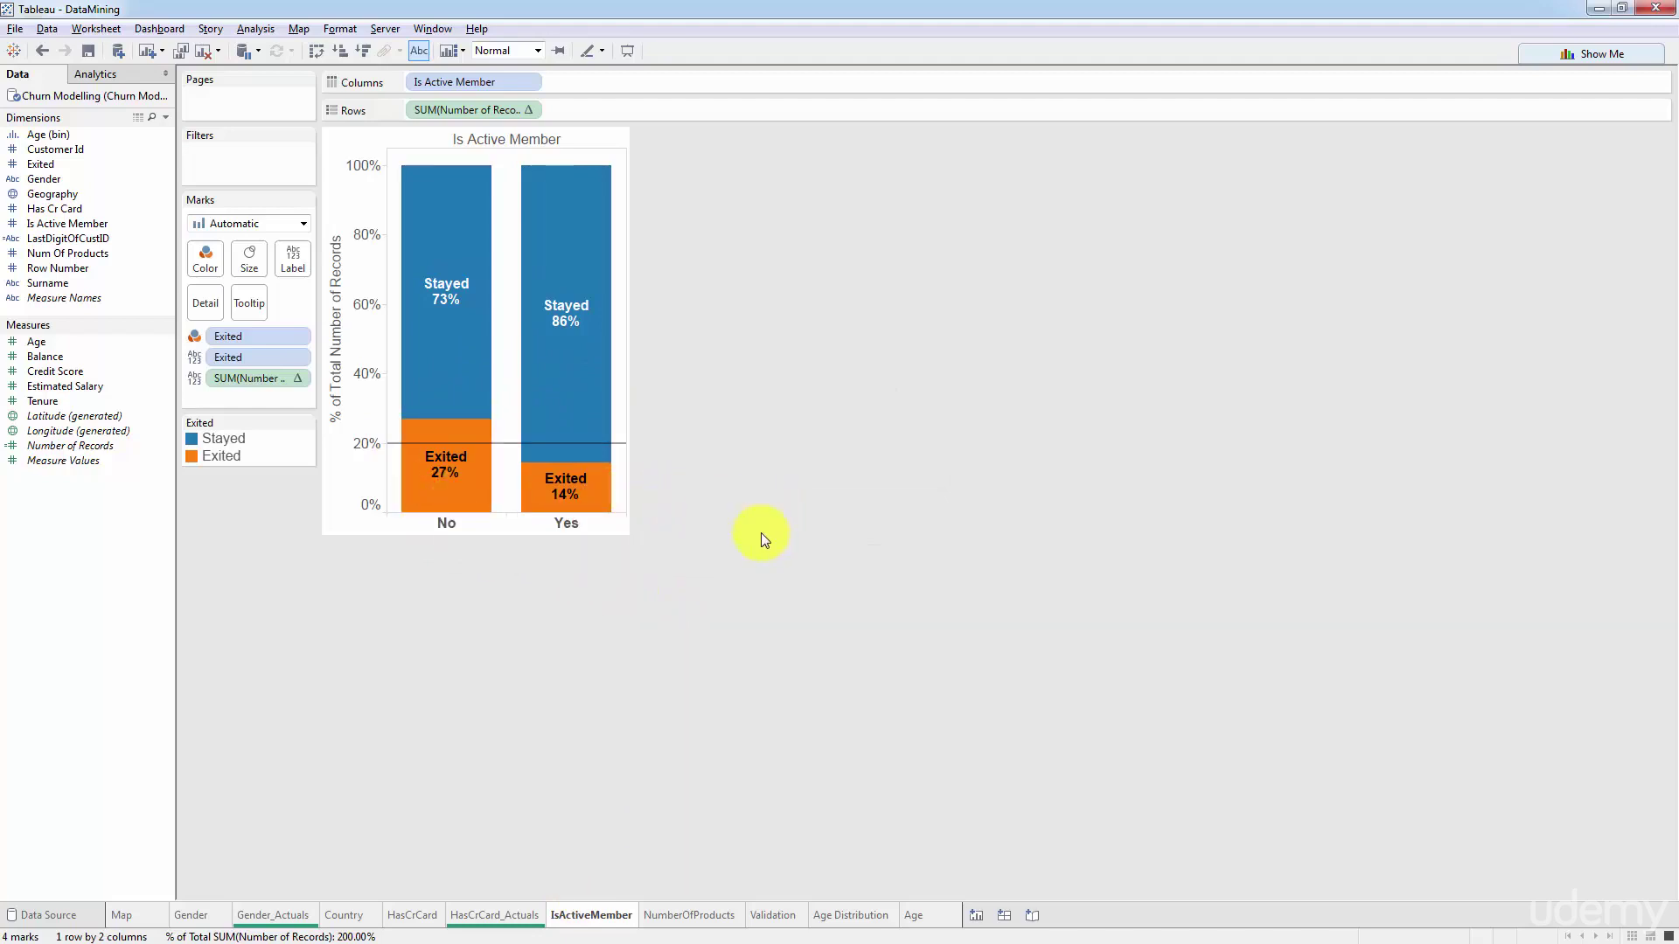
pyautogui.hotkey('alt', 'Tab')
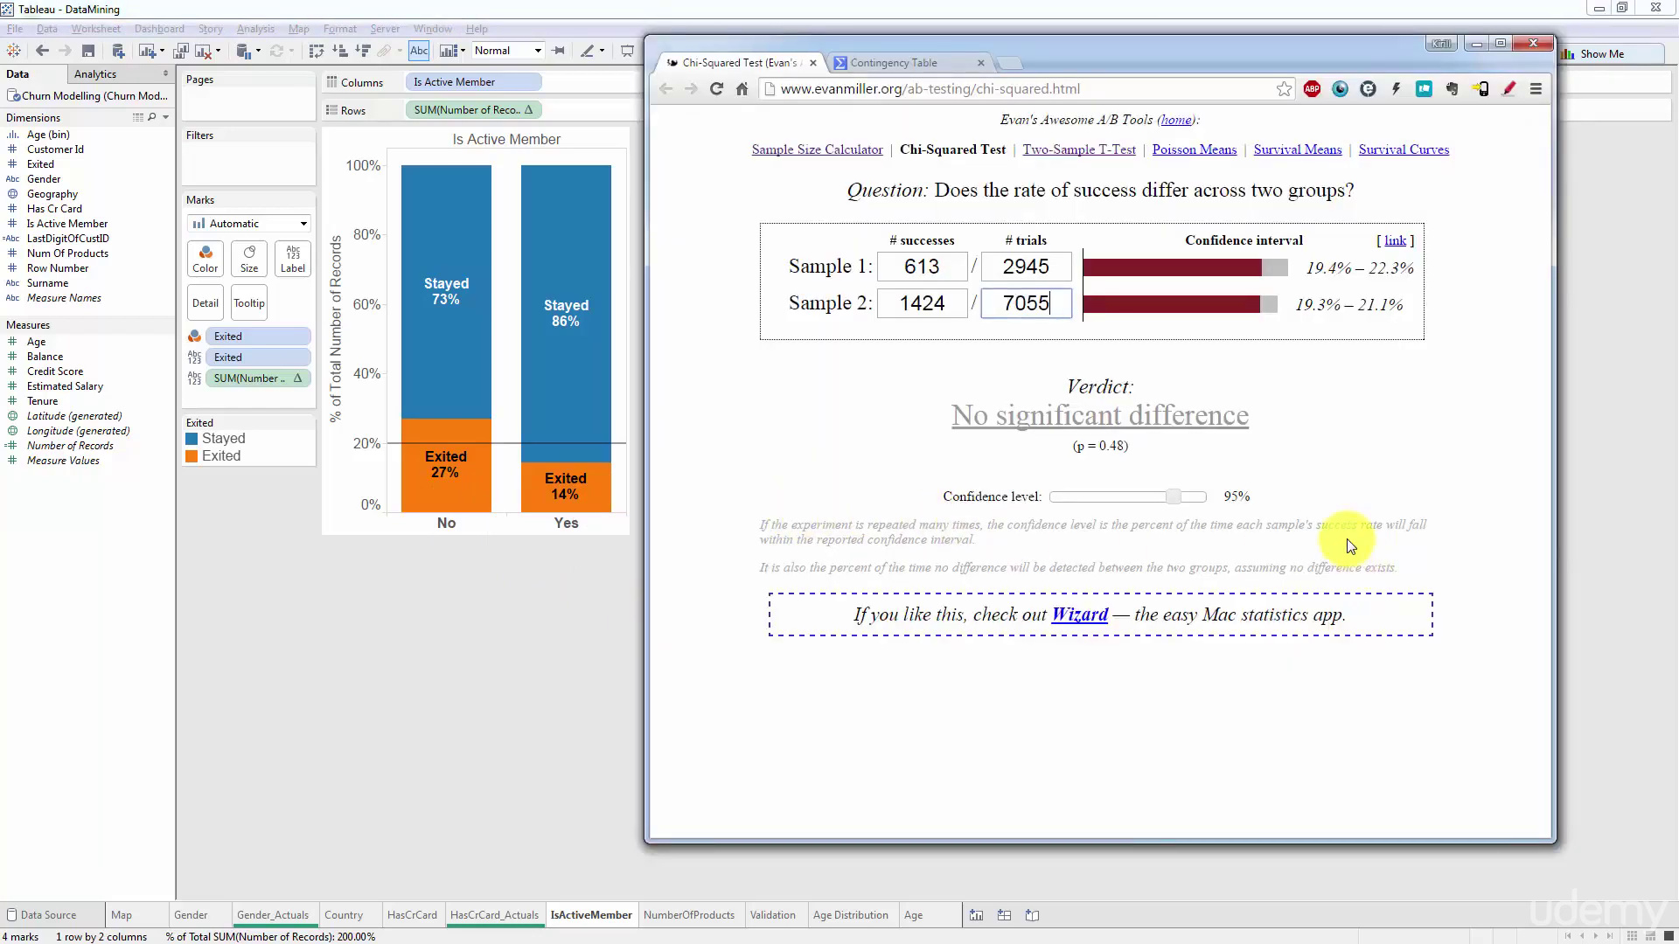